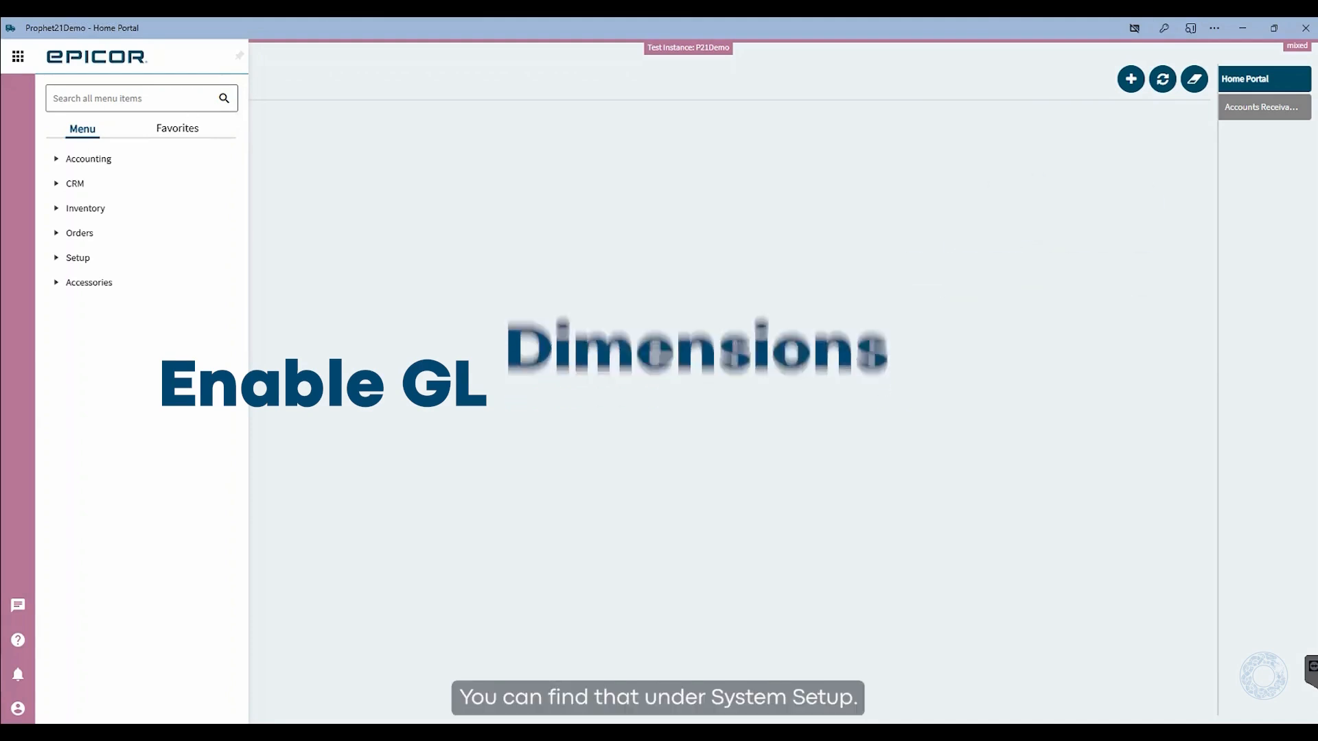
Step: Find System Settings with the search term "sys" and display the General settings under General Ledger
{"action": "left_click", "coordinate": [116, 99]}
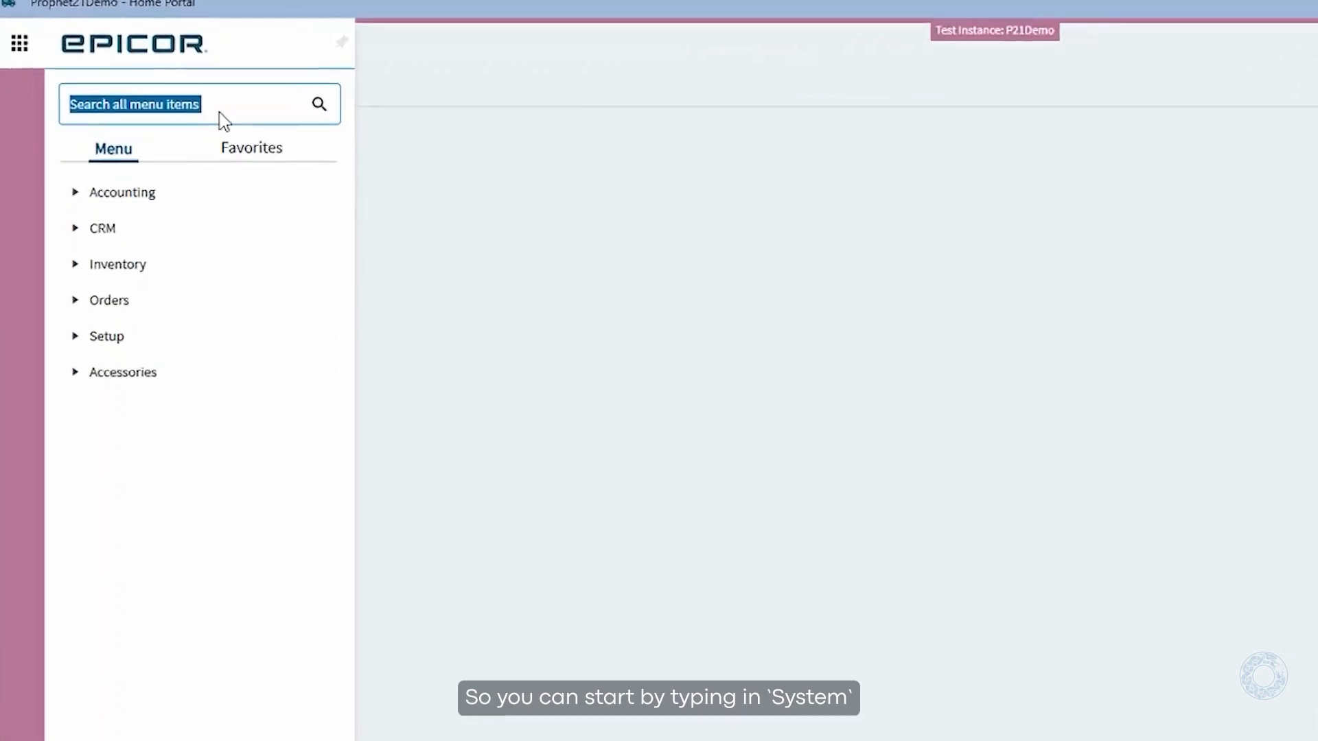
{"action": "type", "text": "sys"}
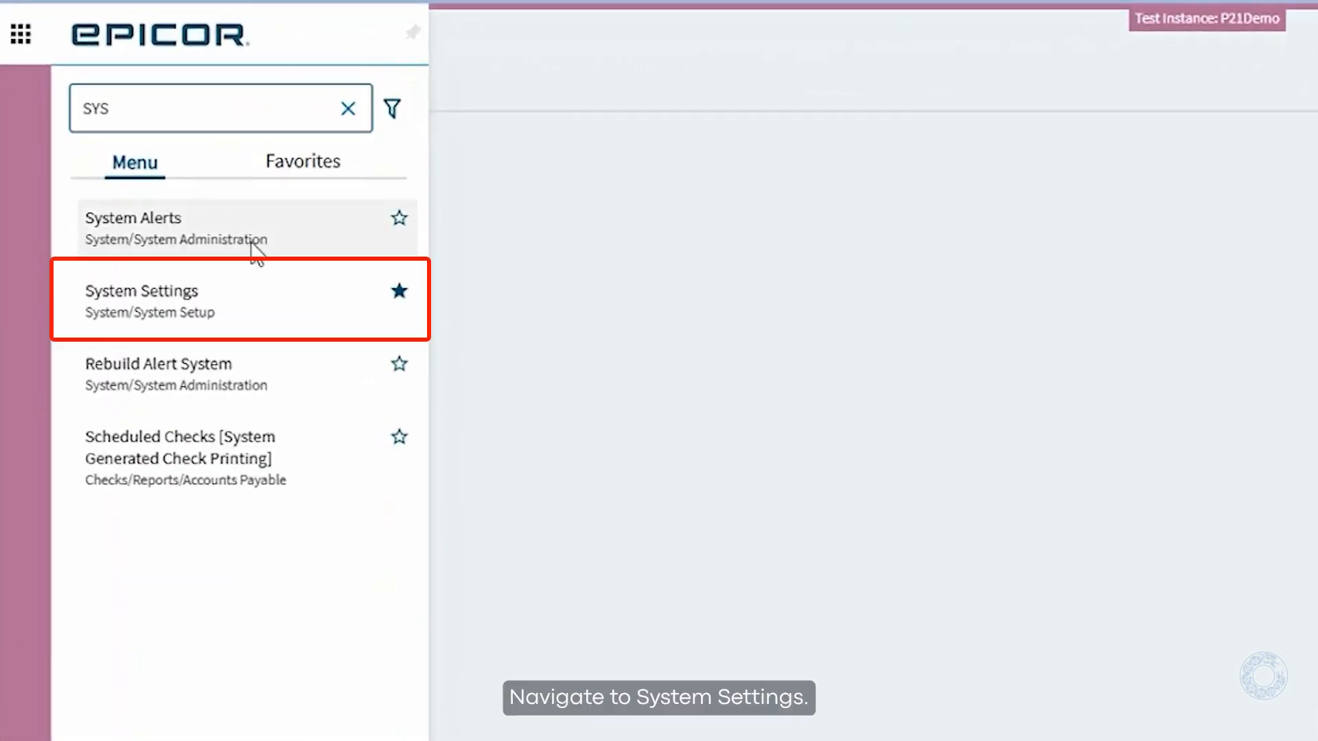
{"action": "left_click", "coordinate": [256, 303]}
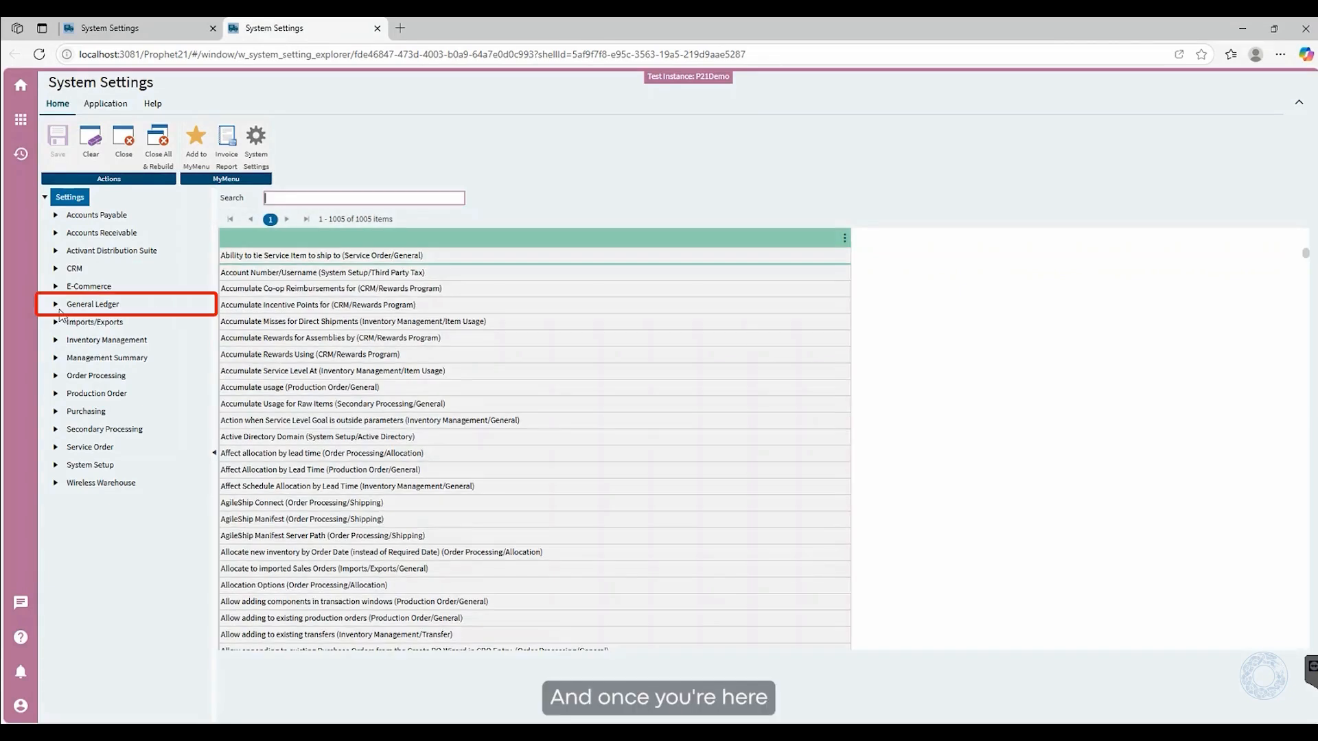
{"action": "left_click", "coordinate": [80, 312]}
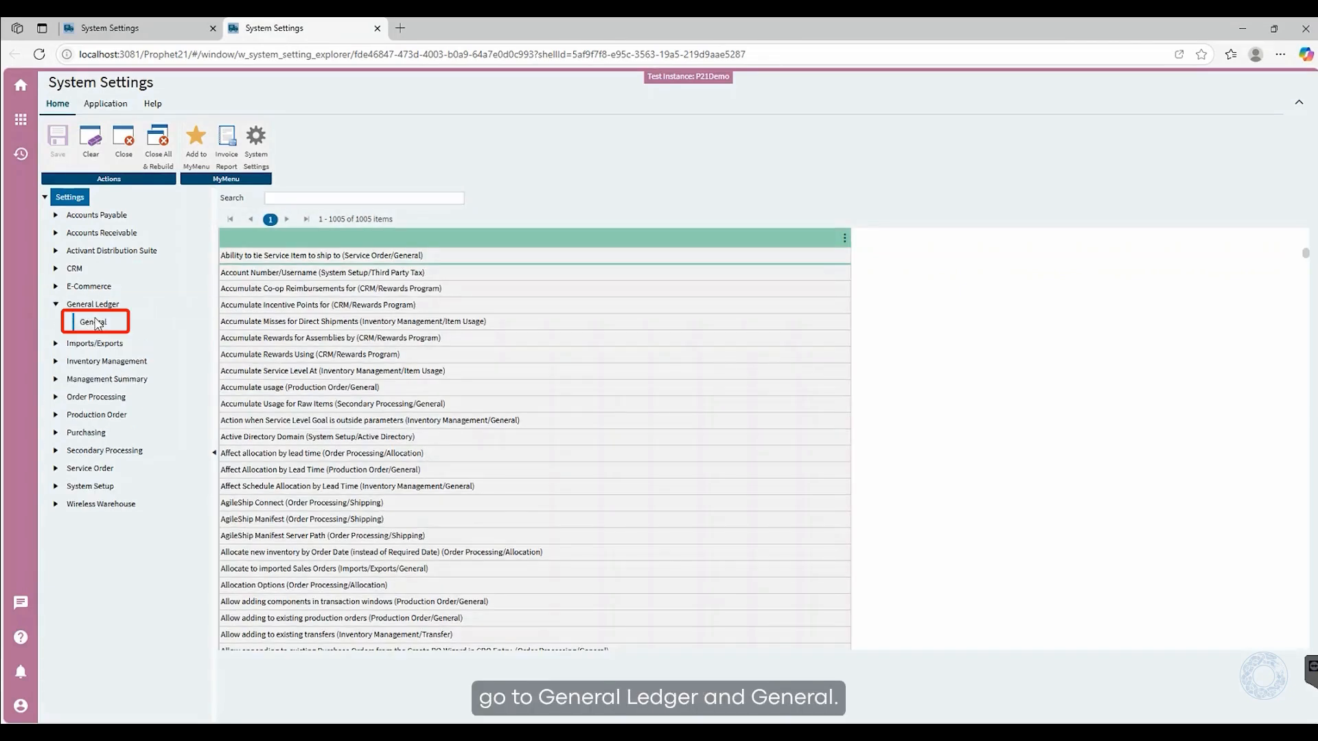
{"action": "left_click", "coordinate": [100, 323]}
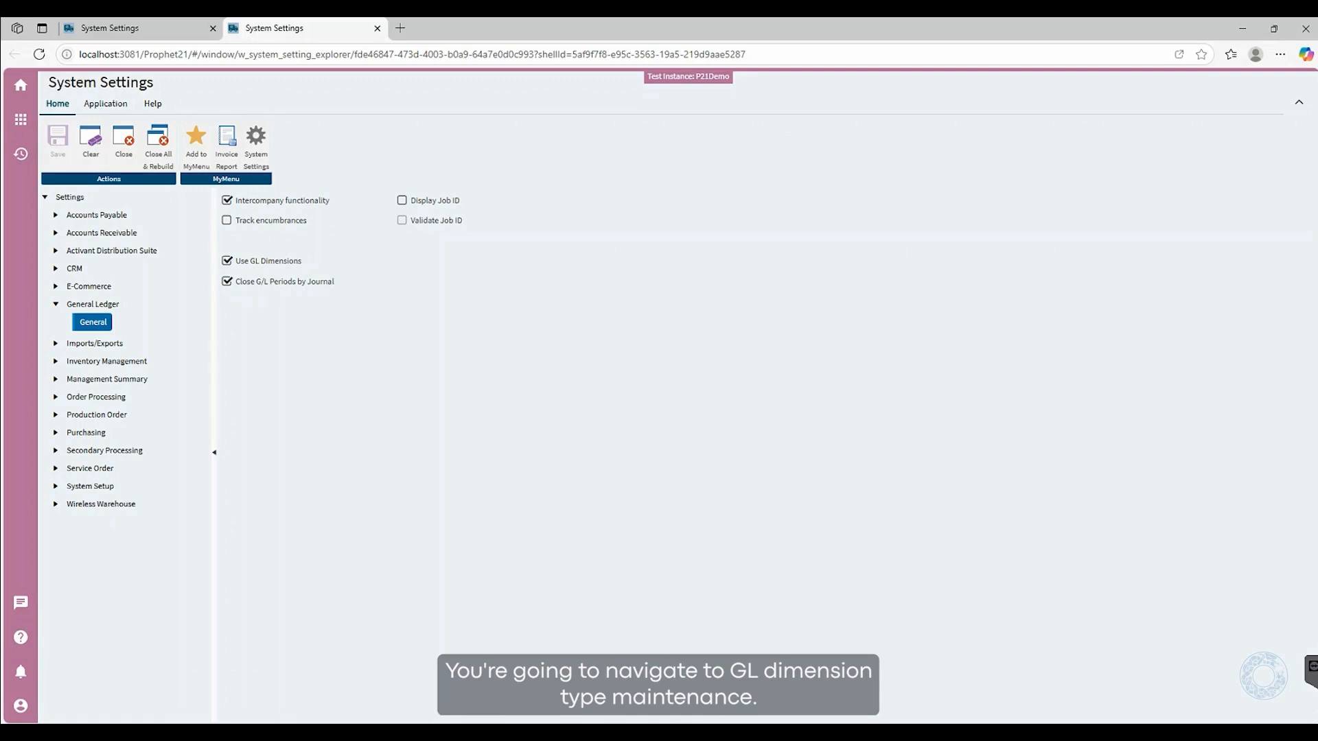
Step: Find GL Dimension Type Maintenance with the search term "GL DIM" and open it, allowing its window past the popup blocker
{"action": "left_click", "coordinate": [21, 124]}
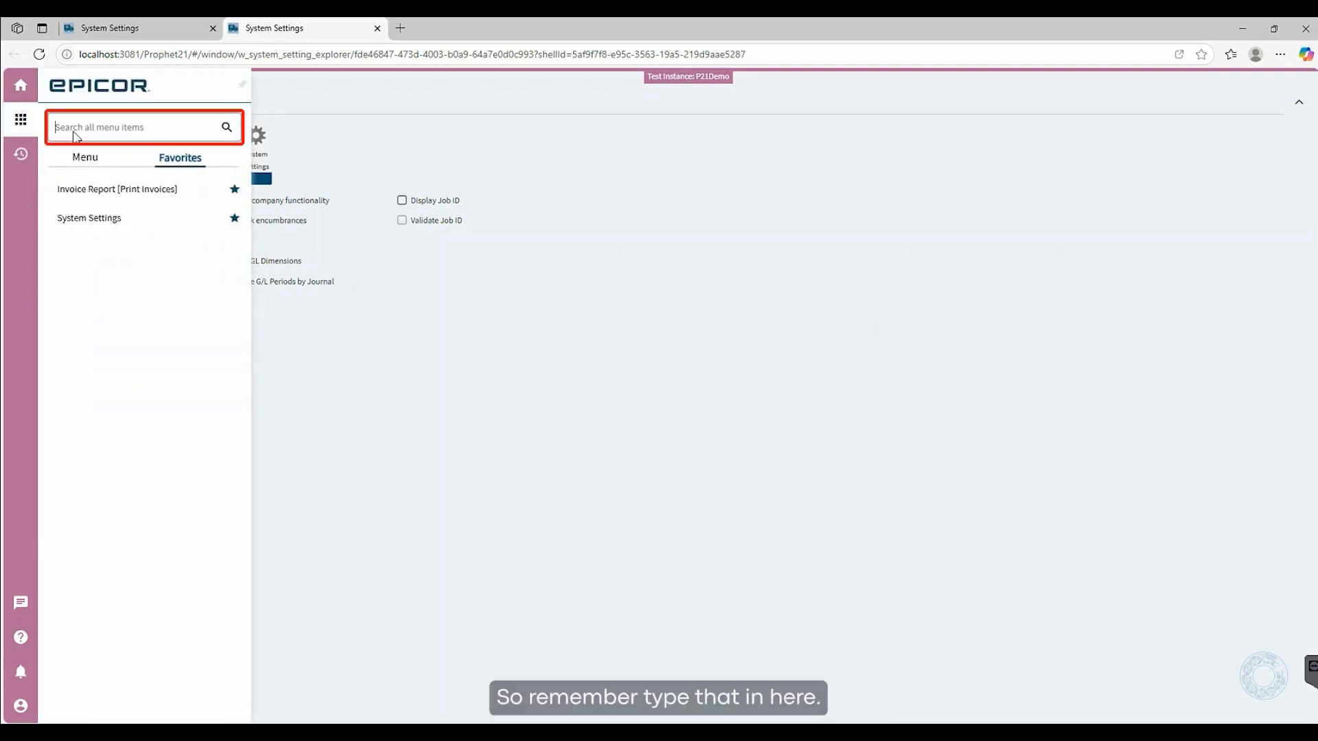
{"action": "left_click", "coordinate": [76, 136]}
{"action": "type", "text": "GL Di"}
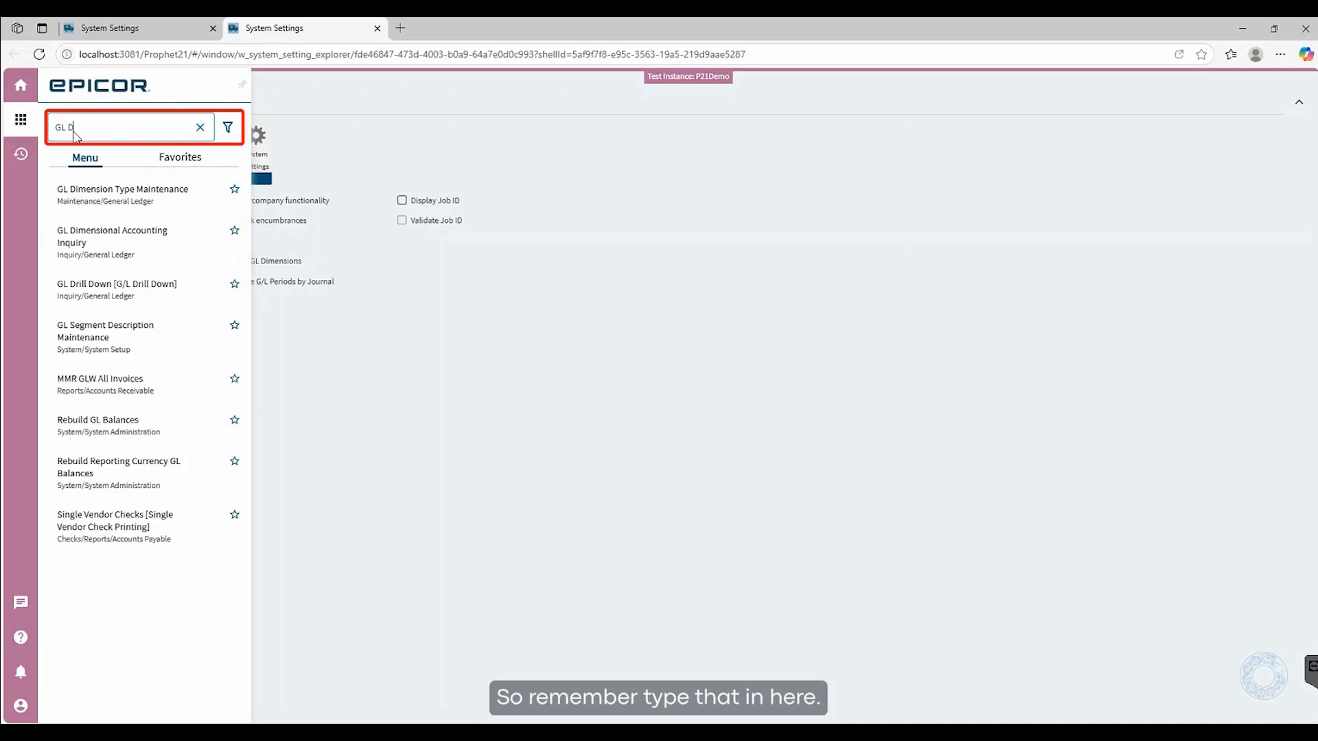
{"action": "type", "text": "M"}
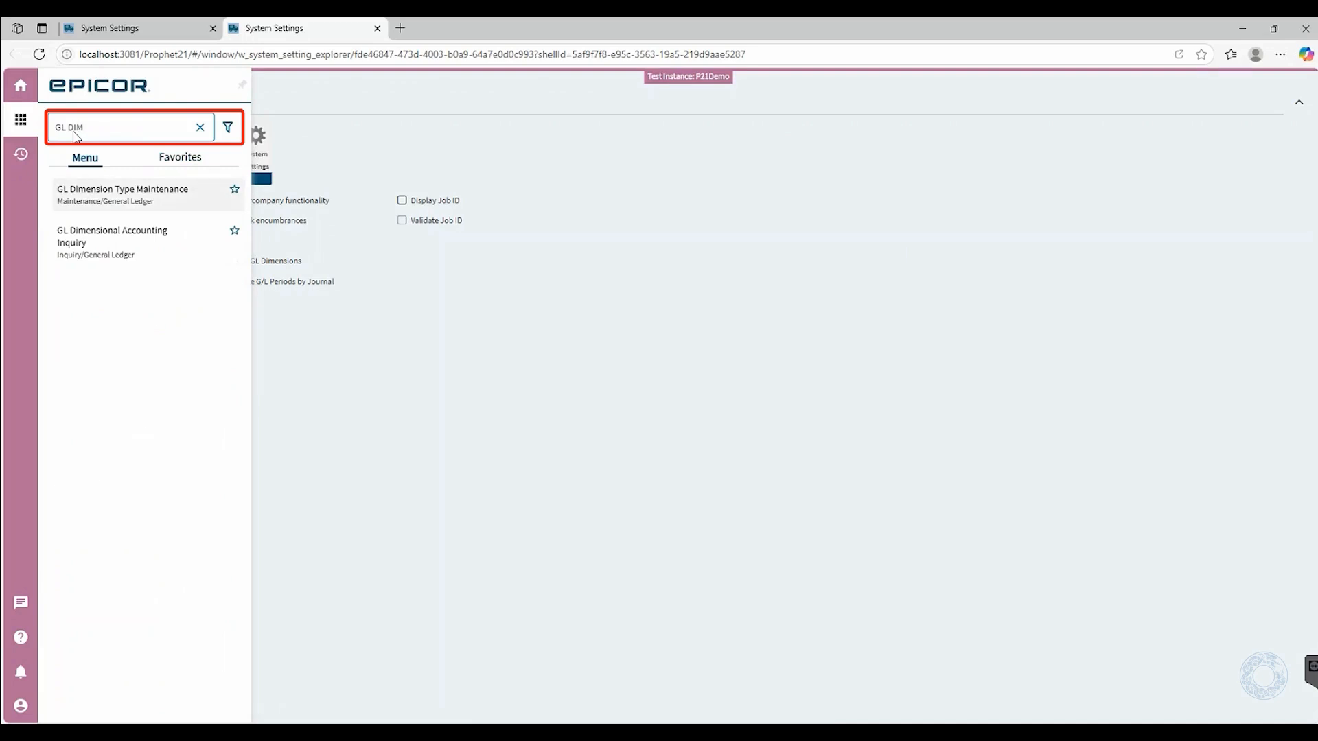
{"action": "left_click", "coordinate": [103, 188]}
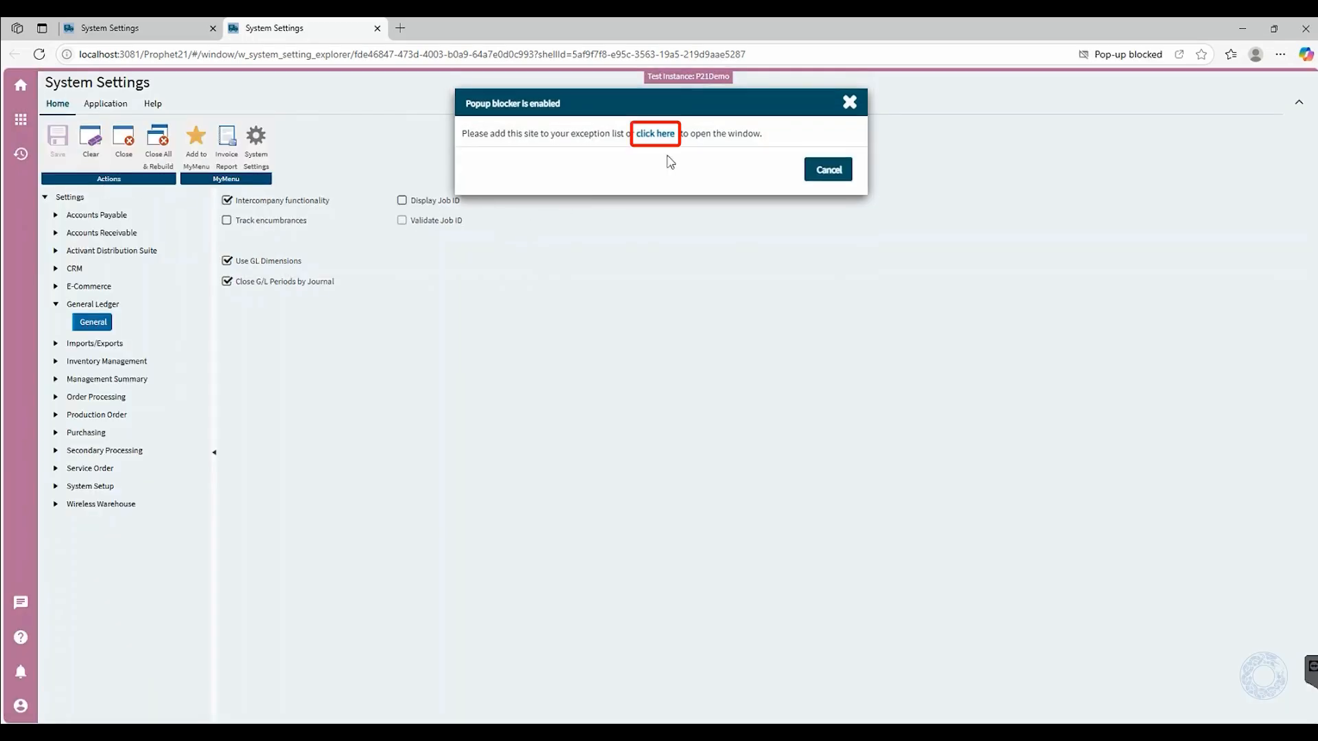
{"action": "left_click", "coordinate": [663, 135]}
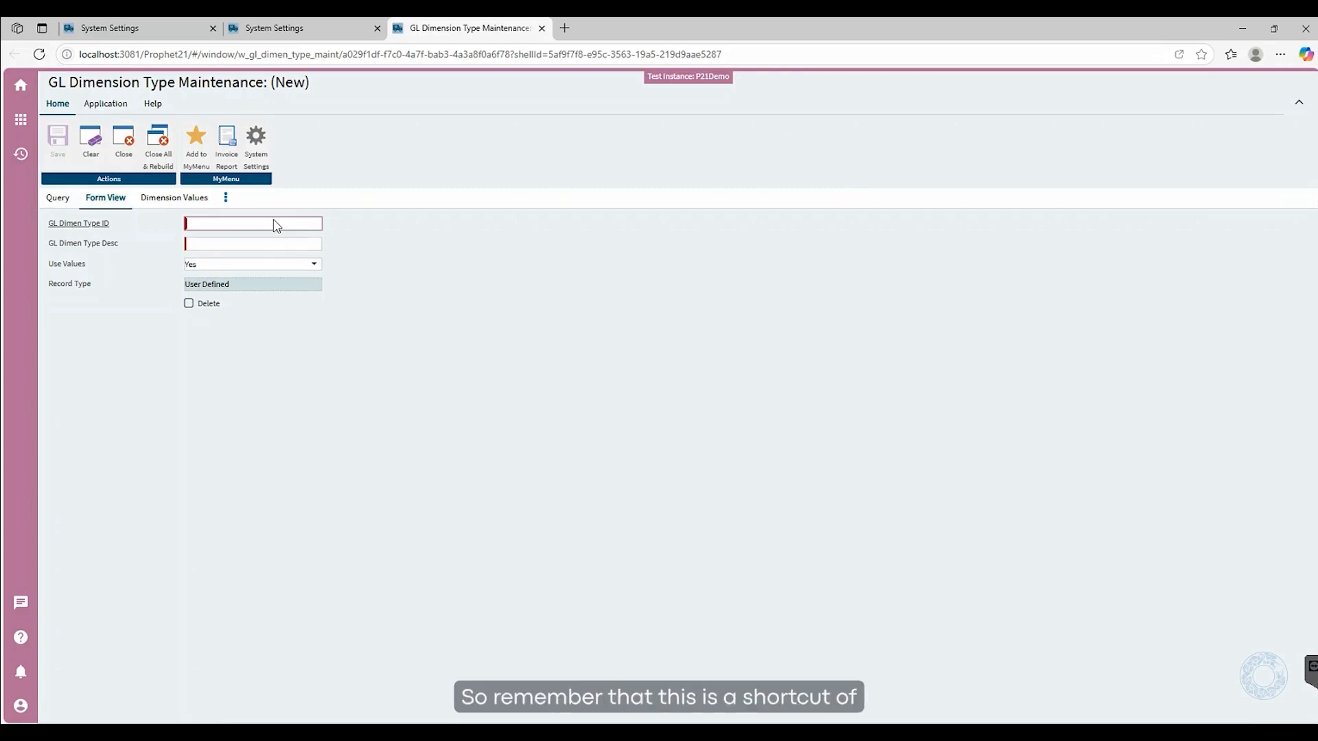
Step: Look over the existing GL dimension types, then load the record with the type ID REGION
{"action": "double_click", "coordinate": [274, 222]}
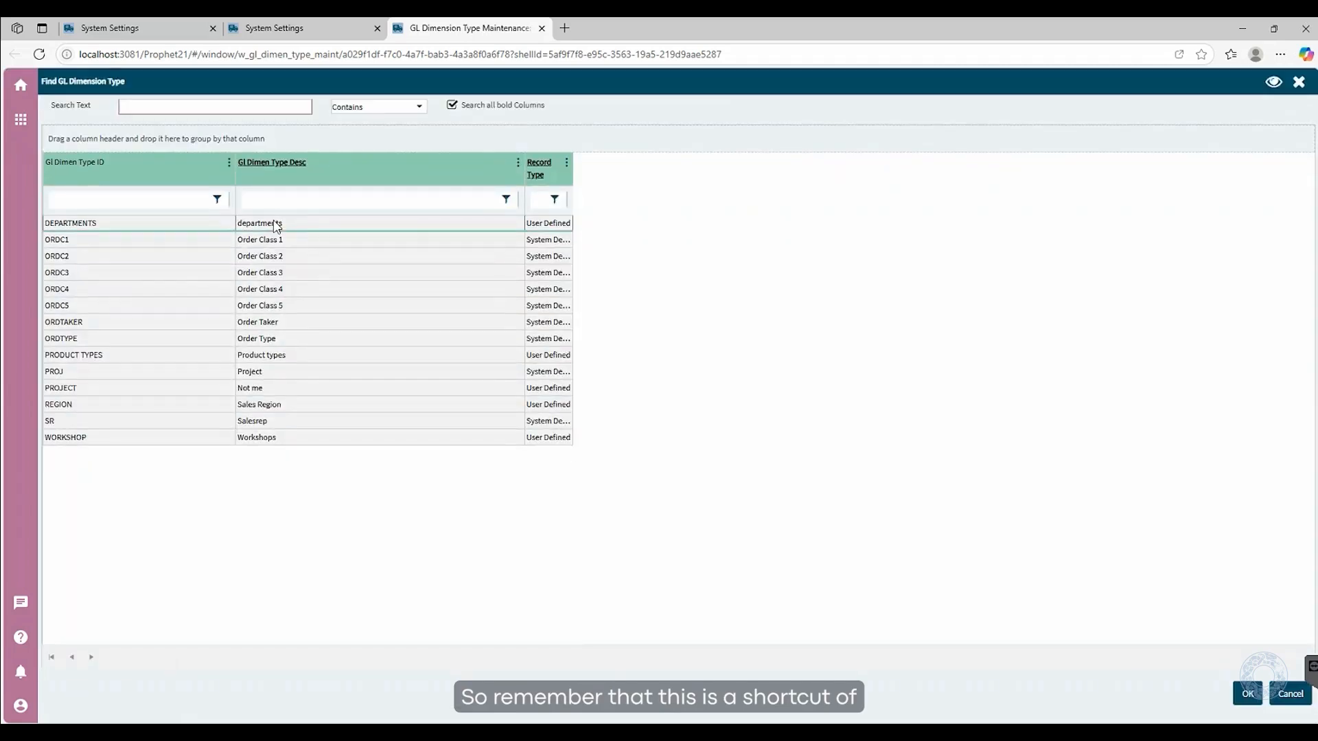
{"action": "left_click", "coordinate": [1289, 694]}
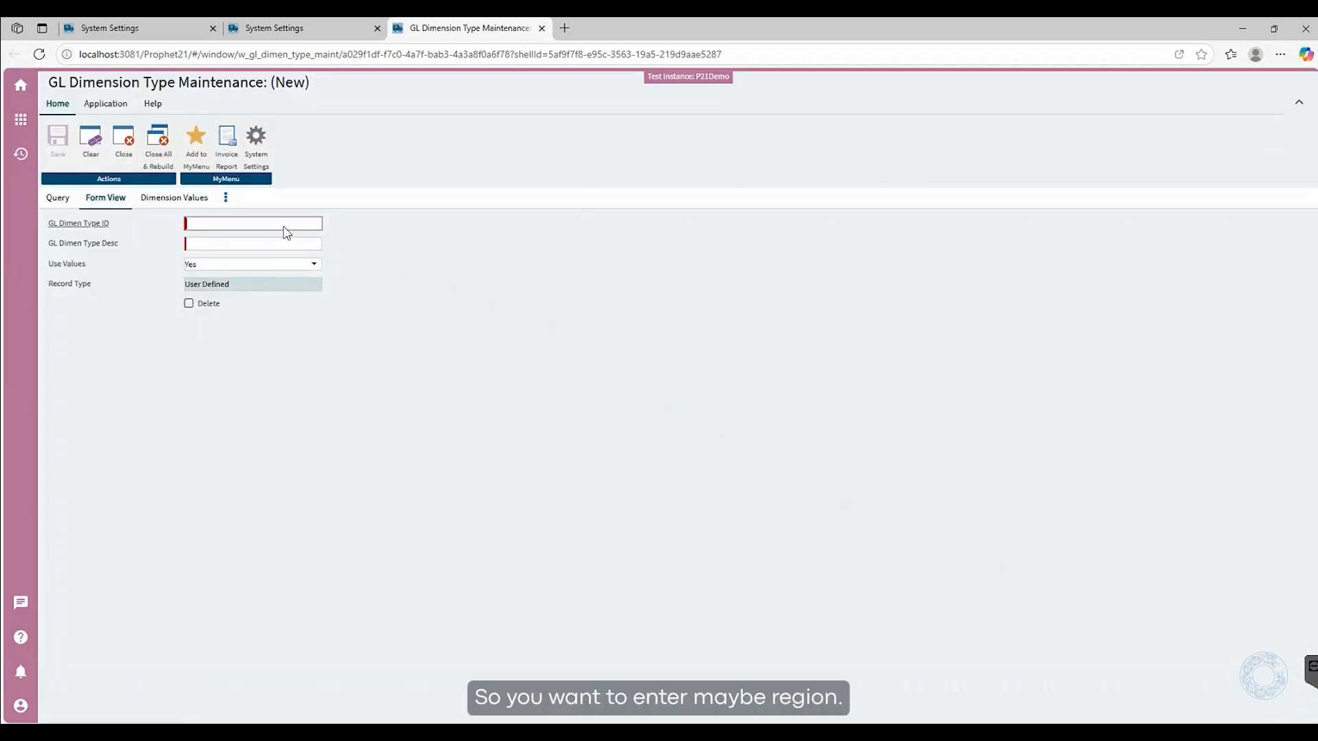
{"action": "type", "text": "RE"}
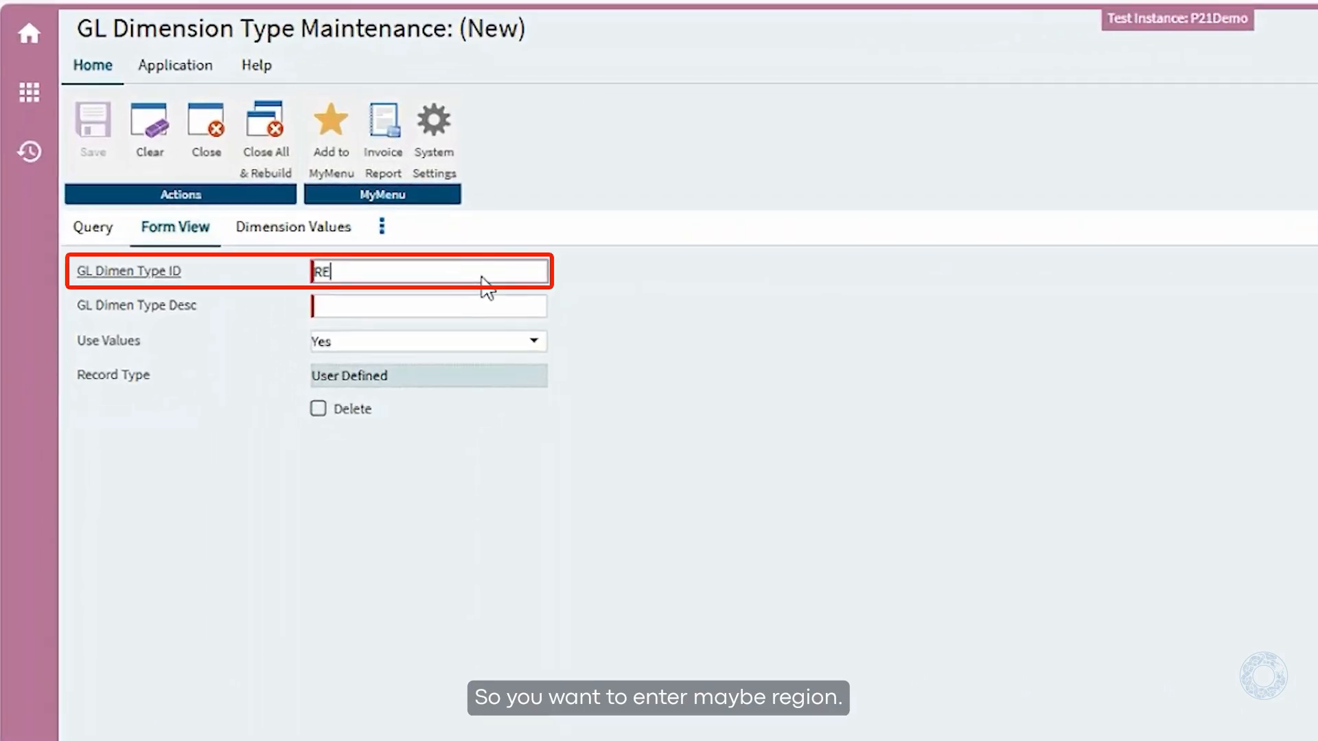
{"action": "type", "text": "GION"}
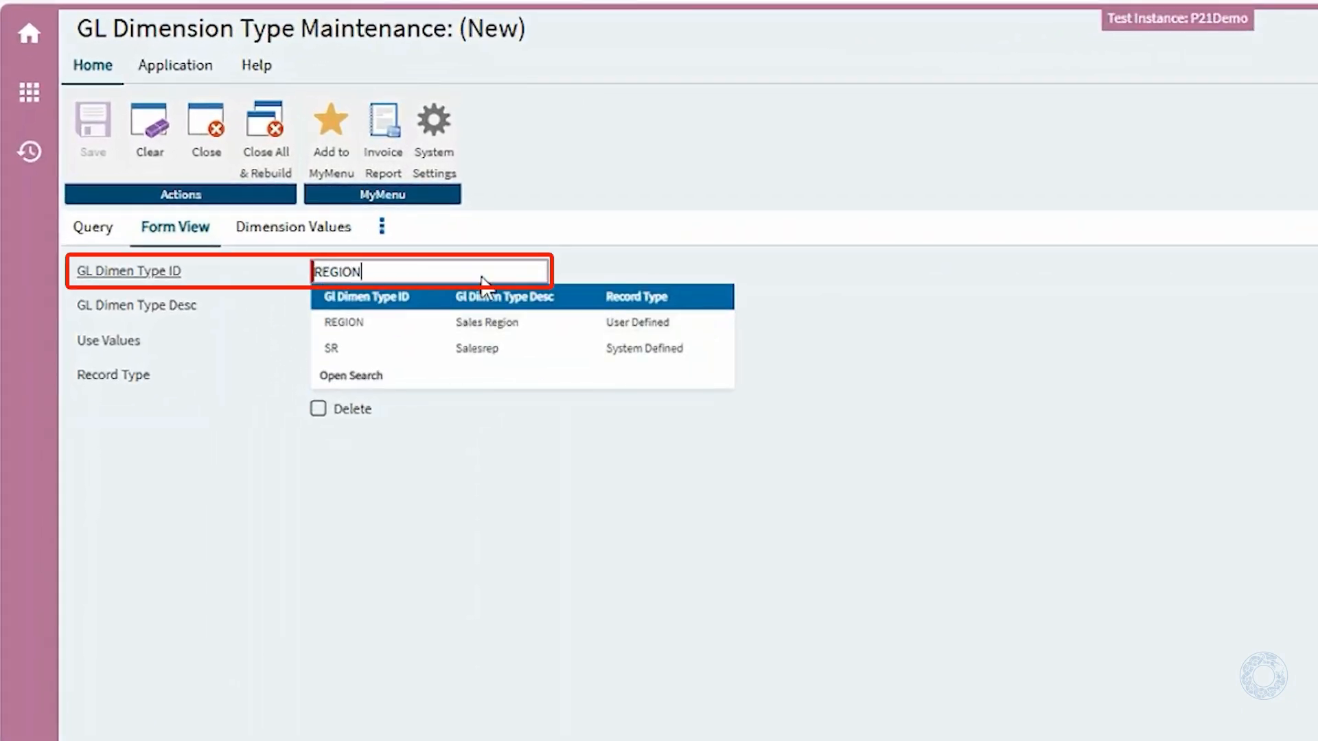
{"action": "key", "text": "Tab"}
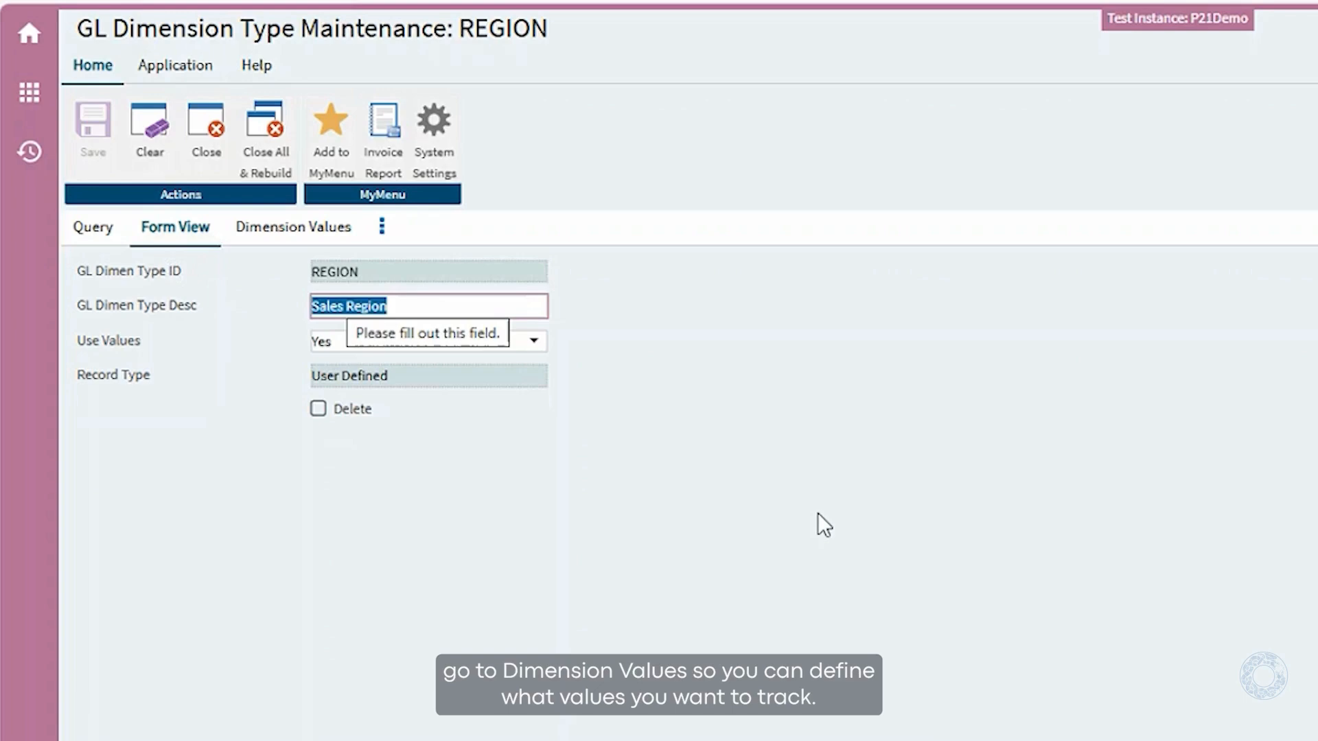
Step: Add the dimension value MW with the description Midwest to the REGION type
{"action": "left_click", "coordinate": [300, 231]}
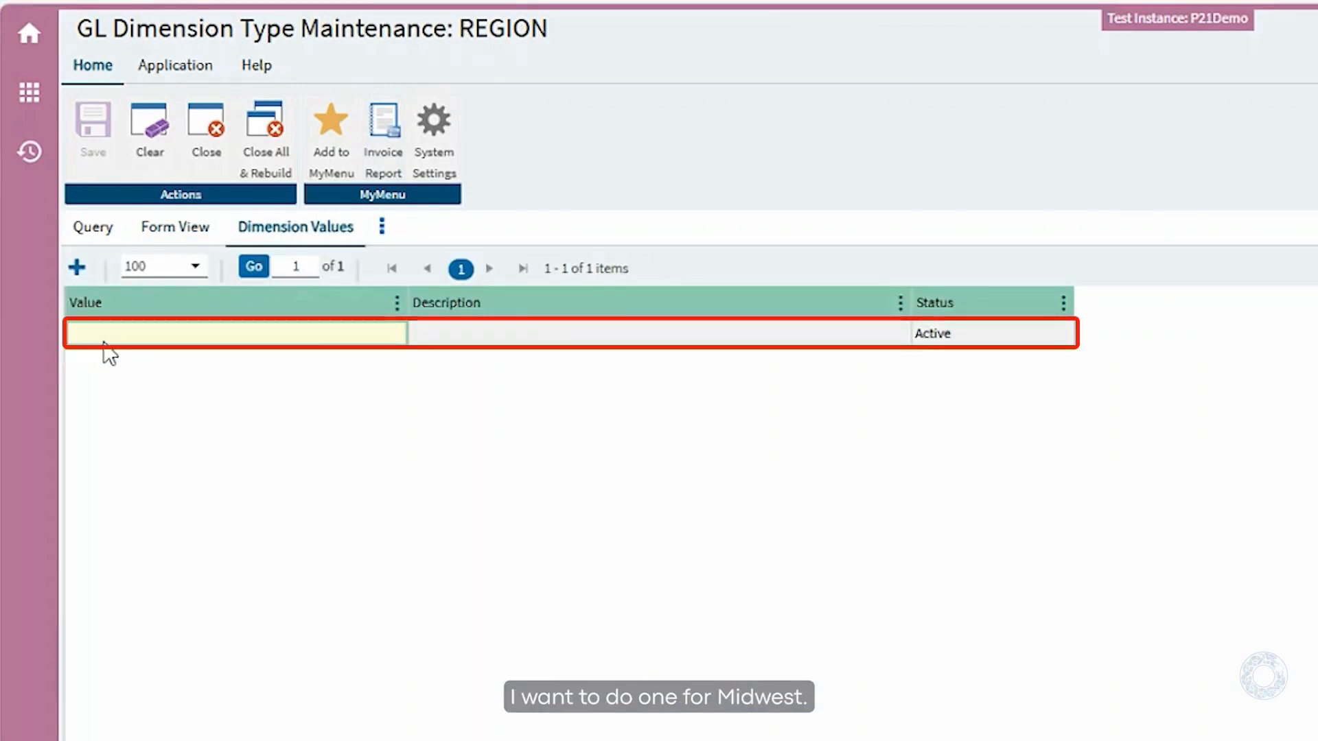
{"action": "type", "text": "MW"}
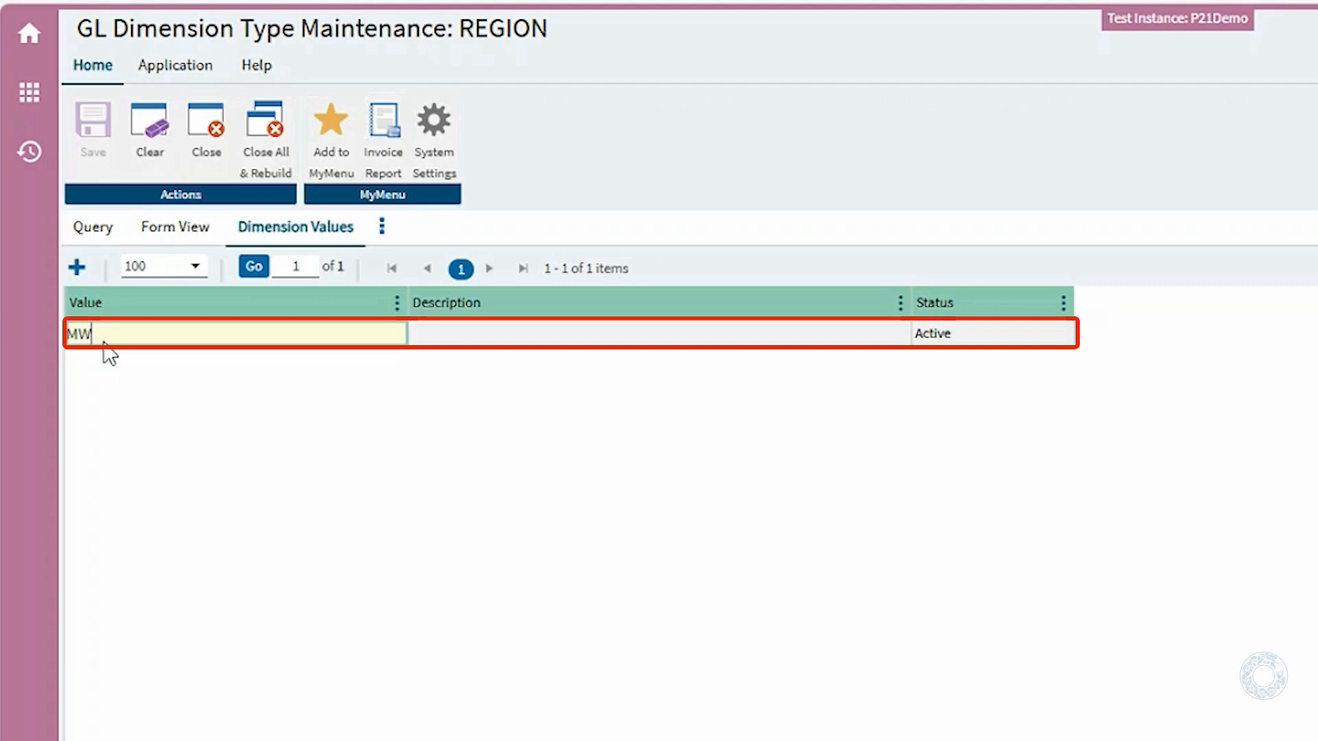
{"action": "key", "text": "Tab"}
{"action": "type", "text": "M"}
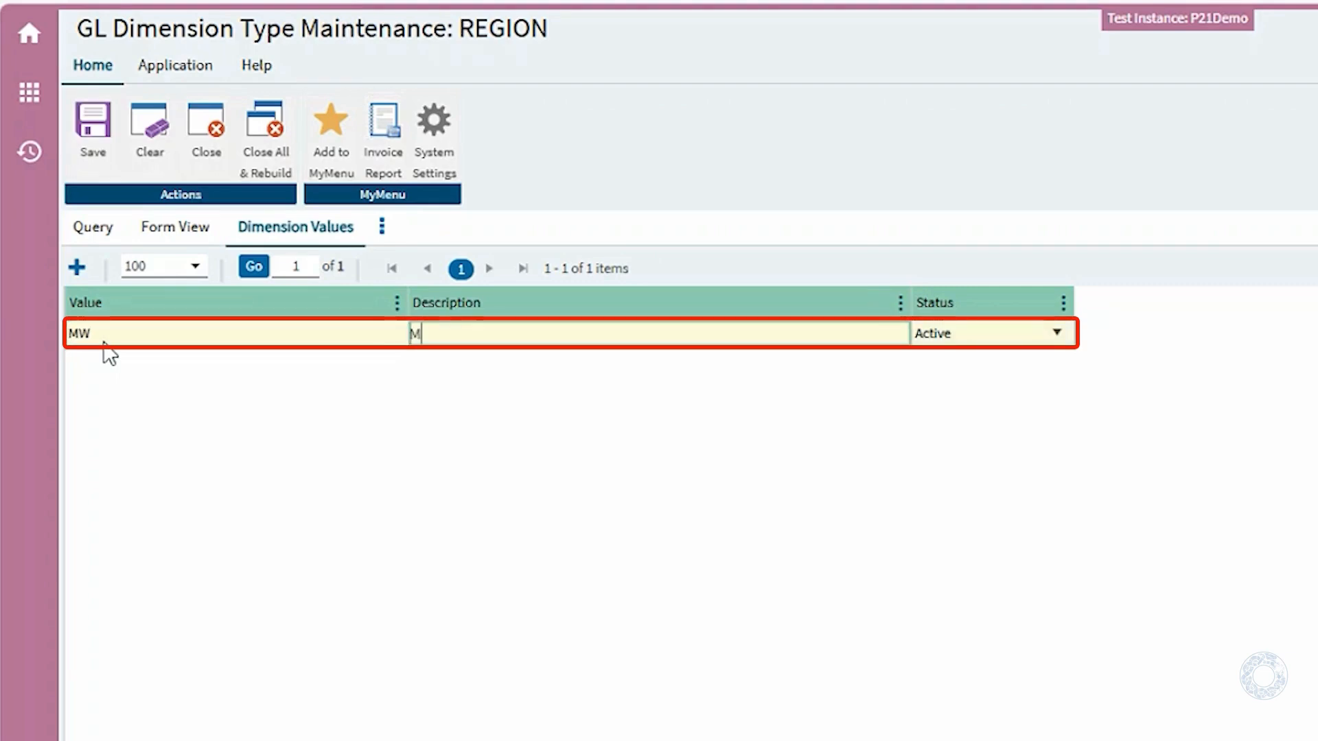
{"action": "type", "text": "idwest"}
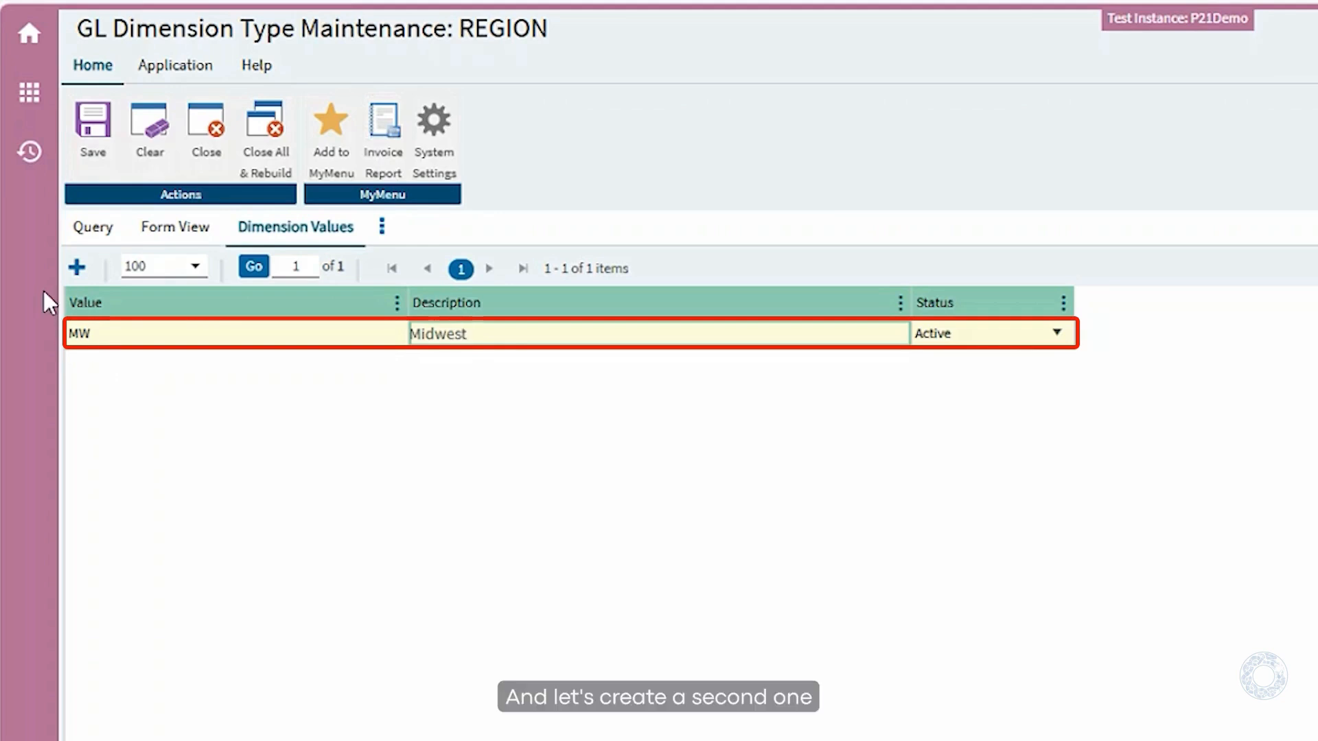
Step: Add a second REGION dimension value, WC, with the description West Coast
{"action": "left_click", "coordinate": [77, 267]}
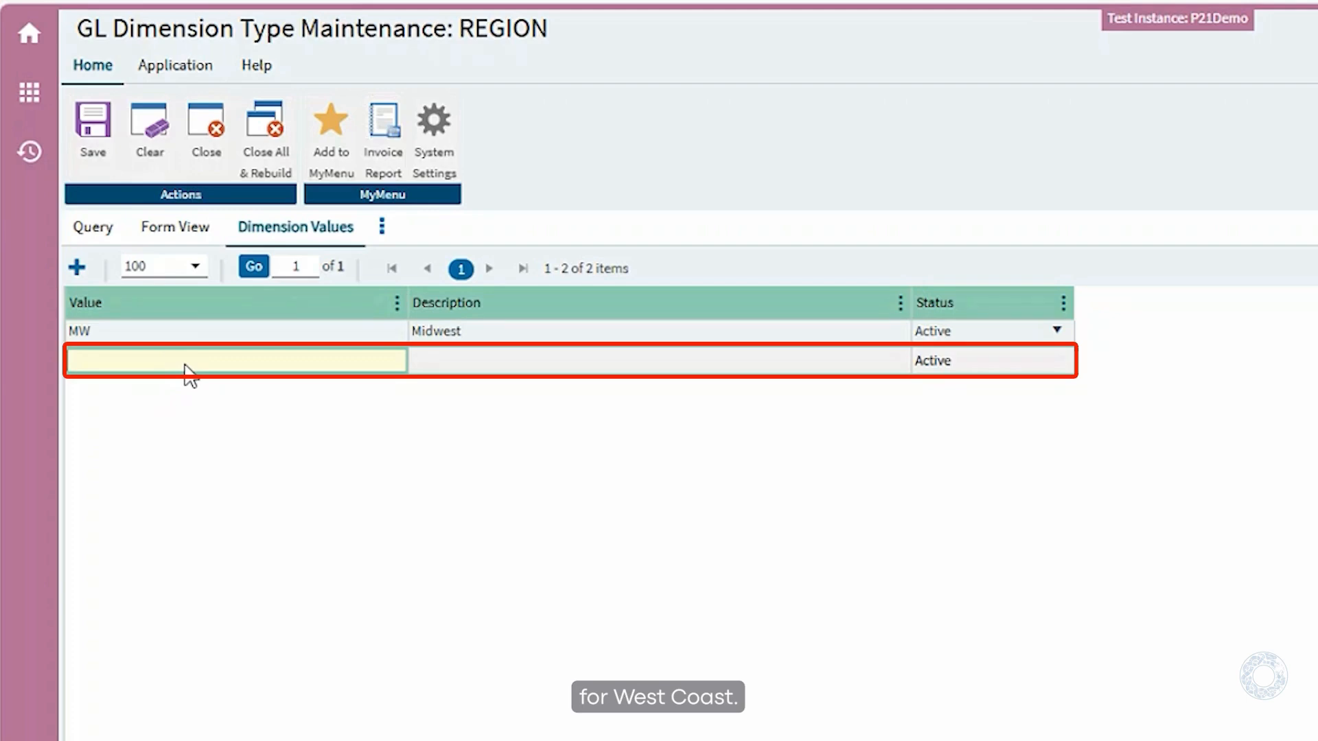
{"action": "type", "text": "WC"}
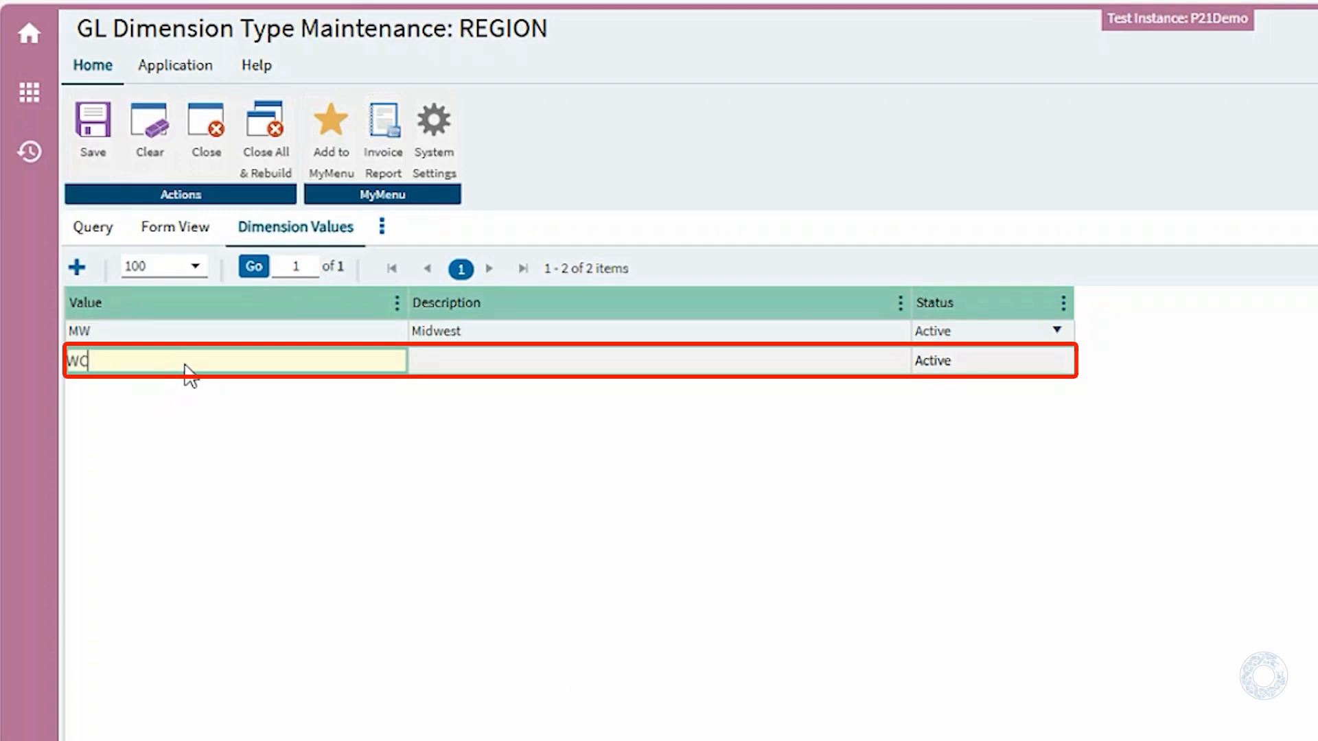
{"action": "key", "text": "Tab"}
{"action": "type", "text": "West "}
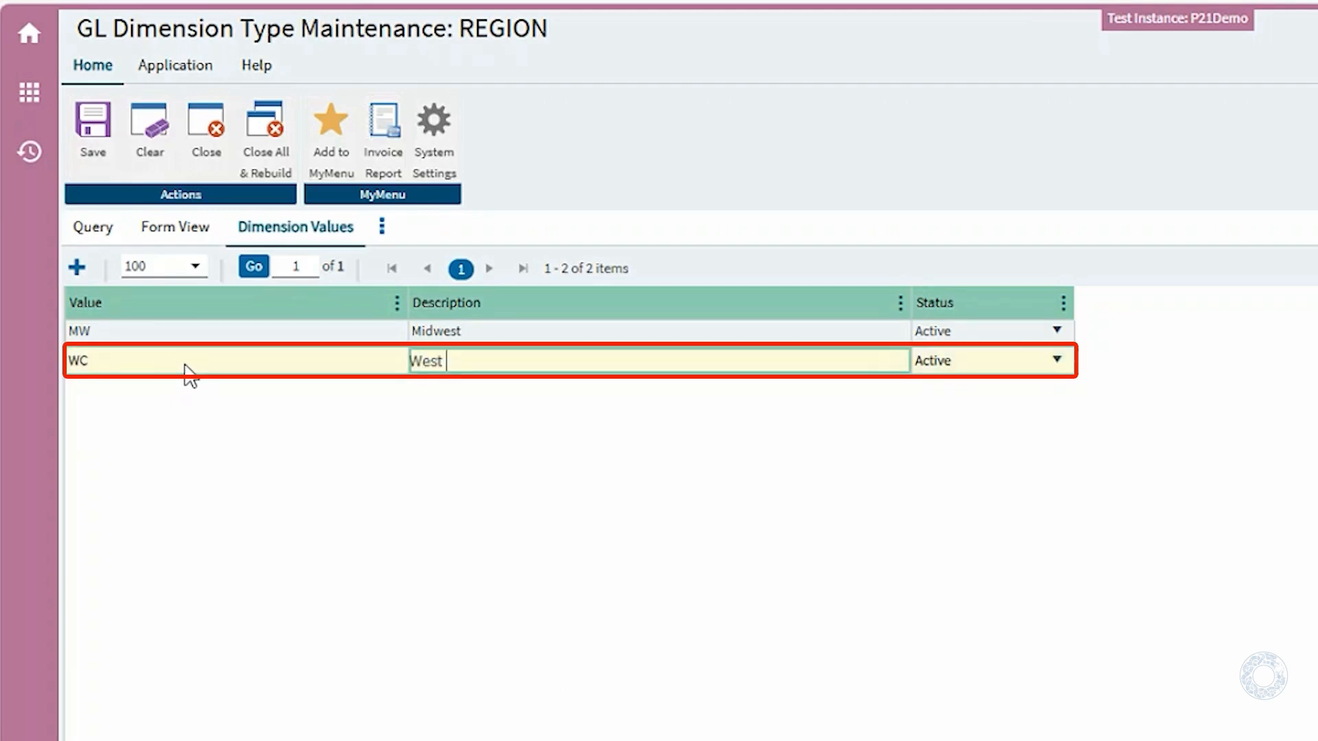
{"action": "type", "text": "Coast"}
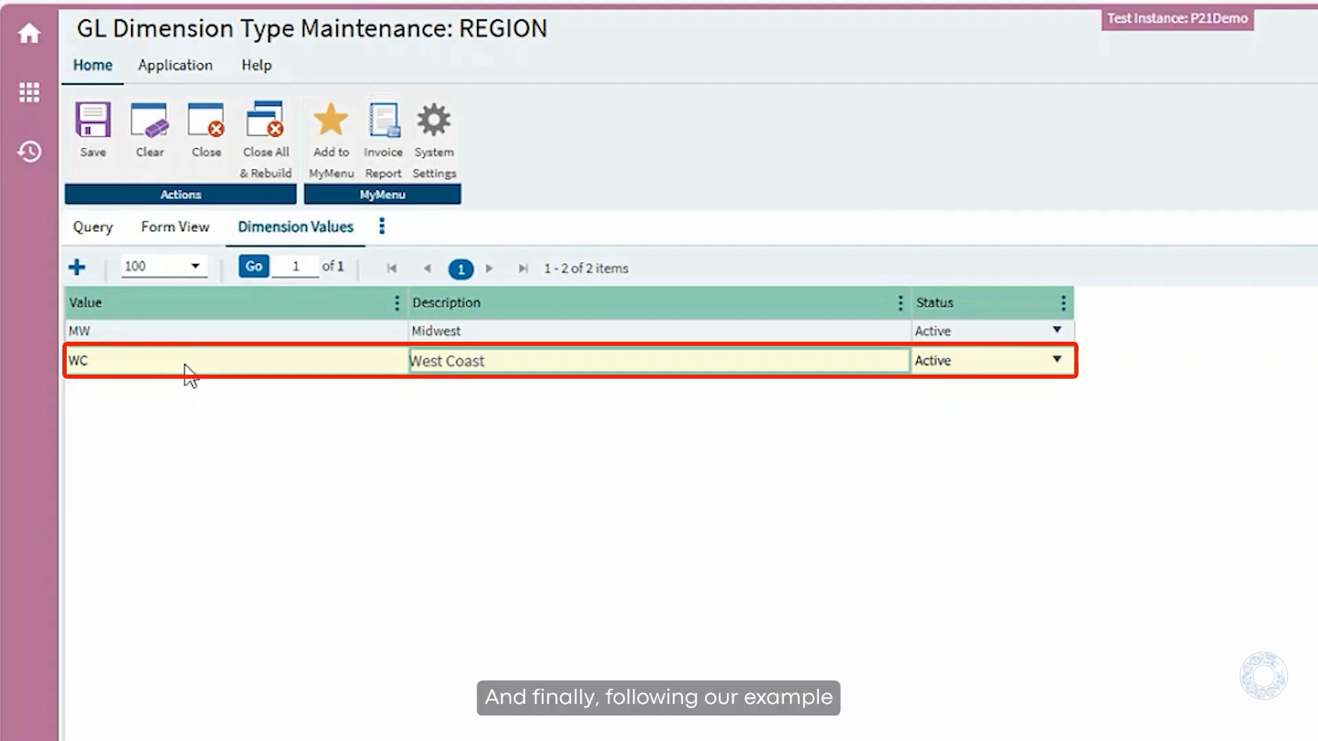
Step: Add a third REGION dimension value, NE, with the description North East, and save the dimension type
{"action": "left_click", "coordinate": [77, 267]}
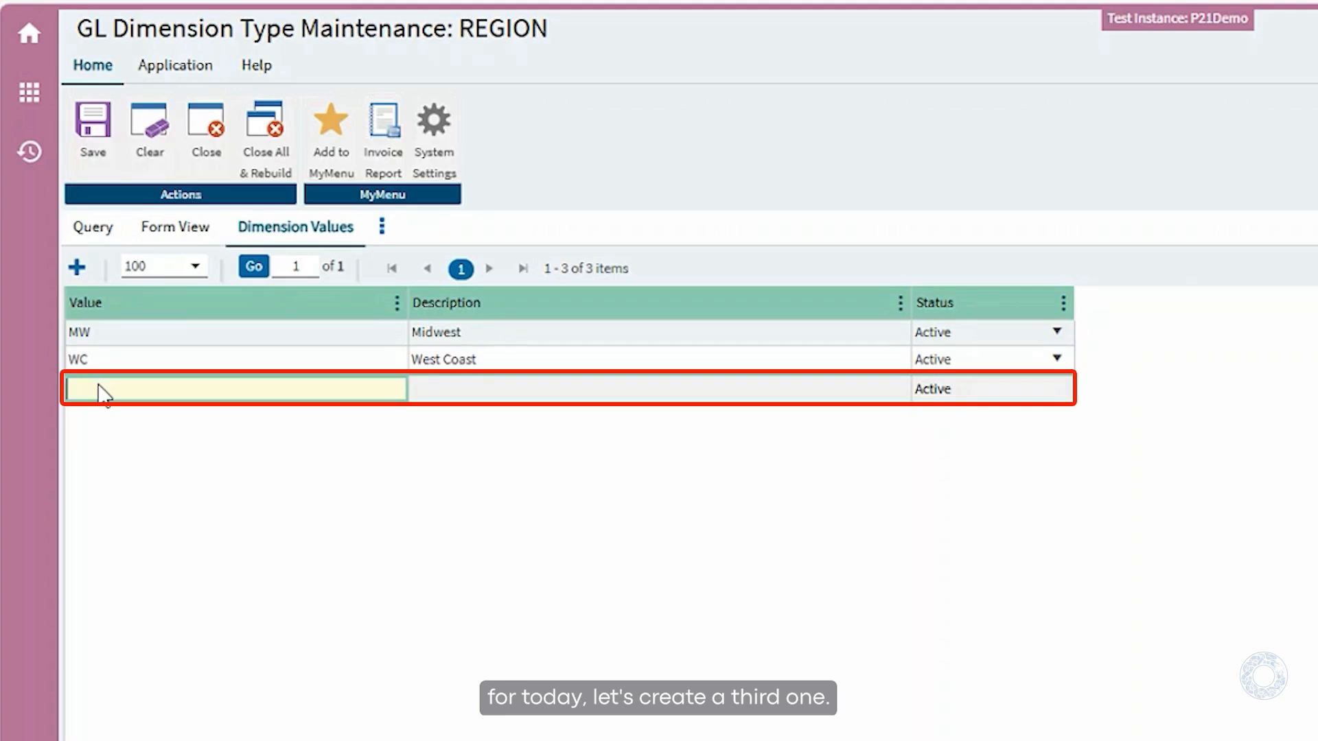
{"action": "type", "text": "NE"}
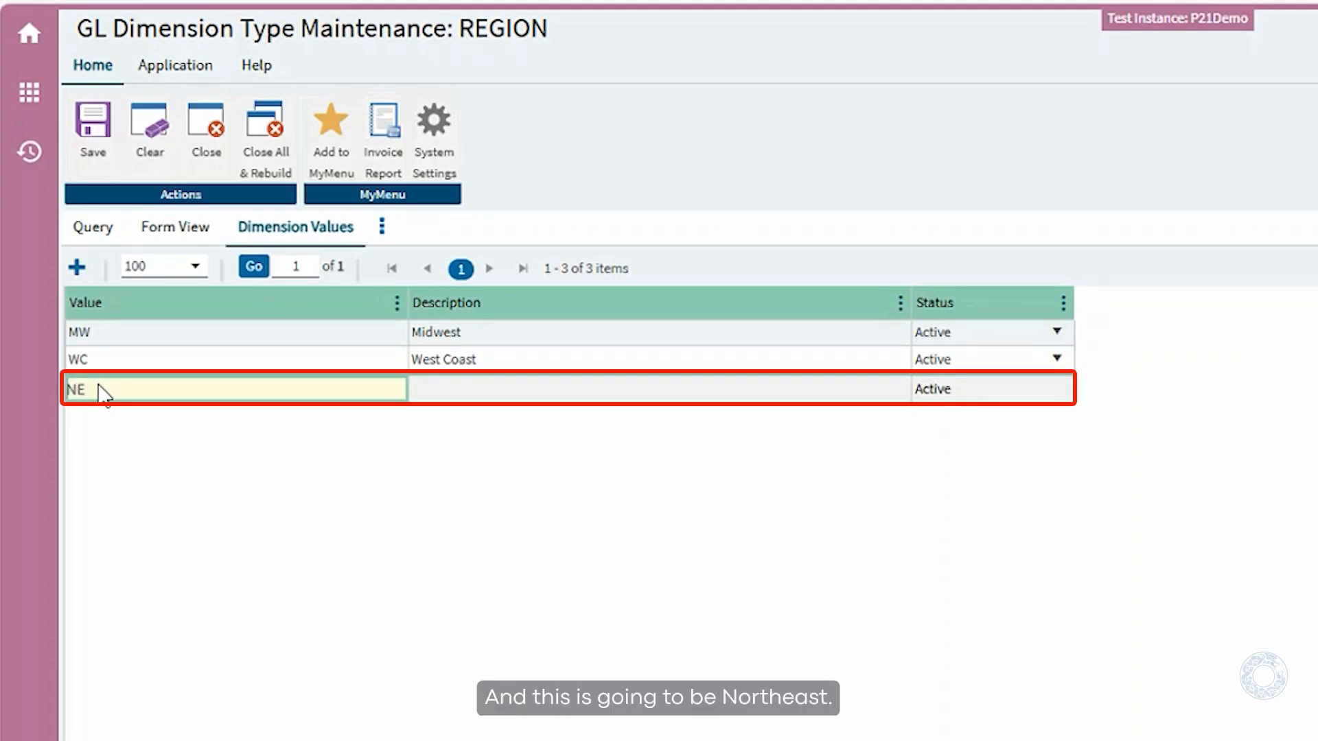
{"action": "key", "text": "Tab"}
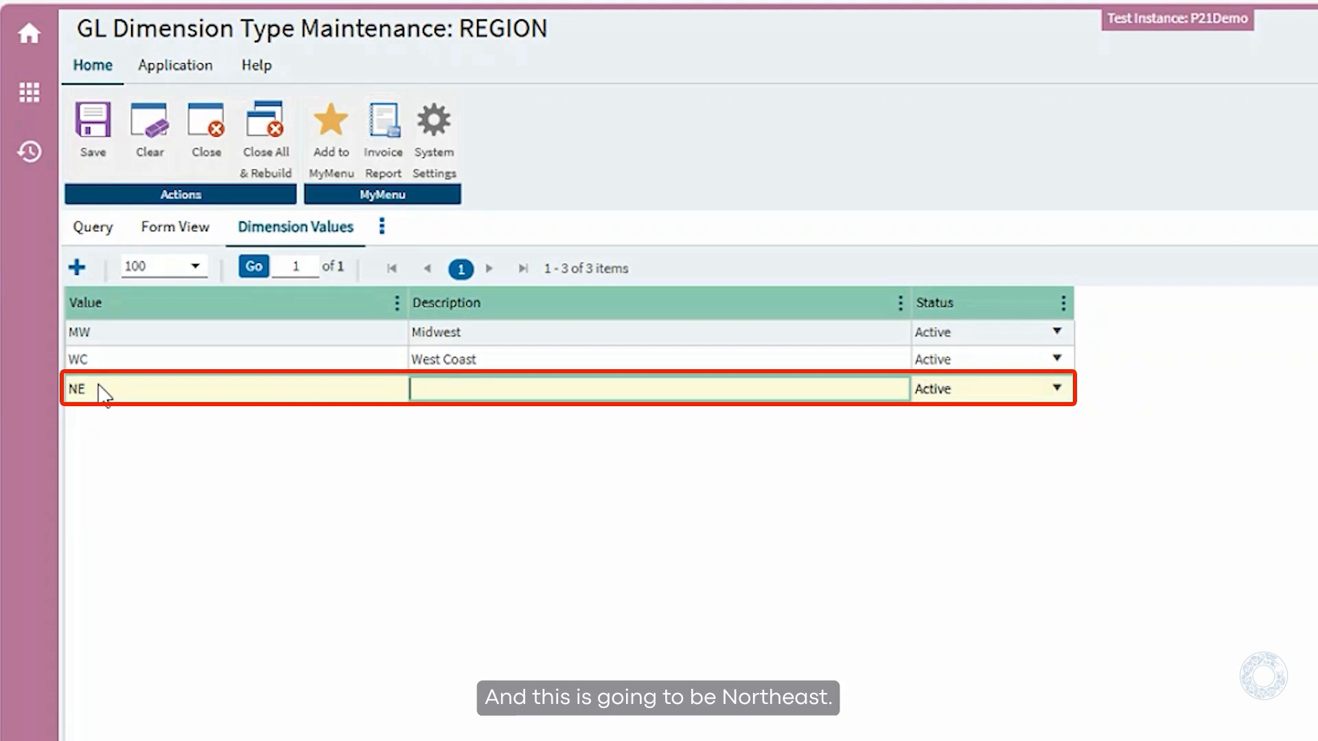
{"action": "type", "text": "NN"}
{"action": "key", "text": "BackSpace"}
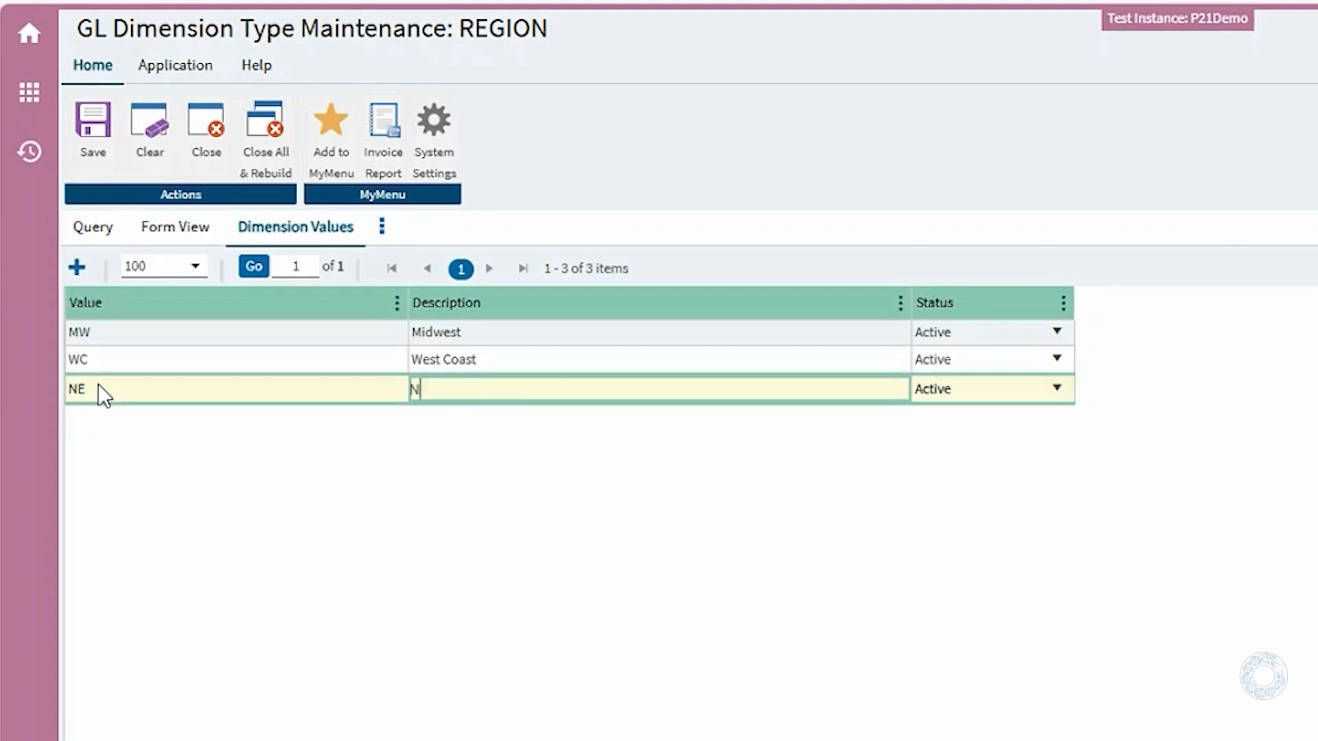
{"action": "type", "text": "orth East"}
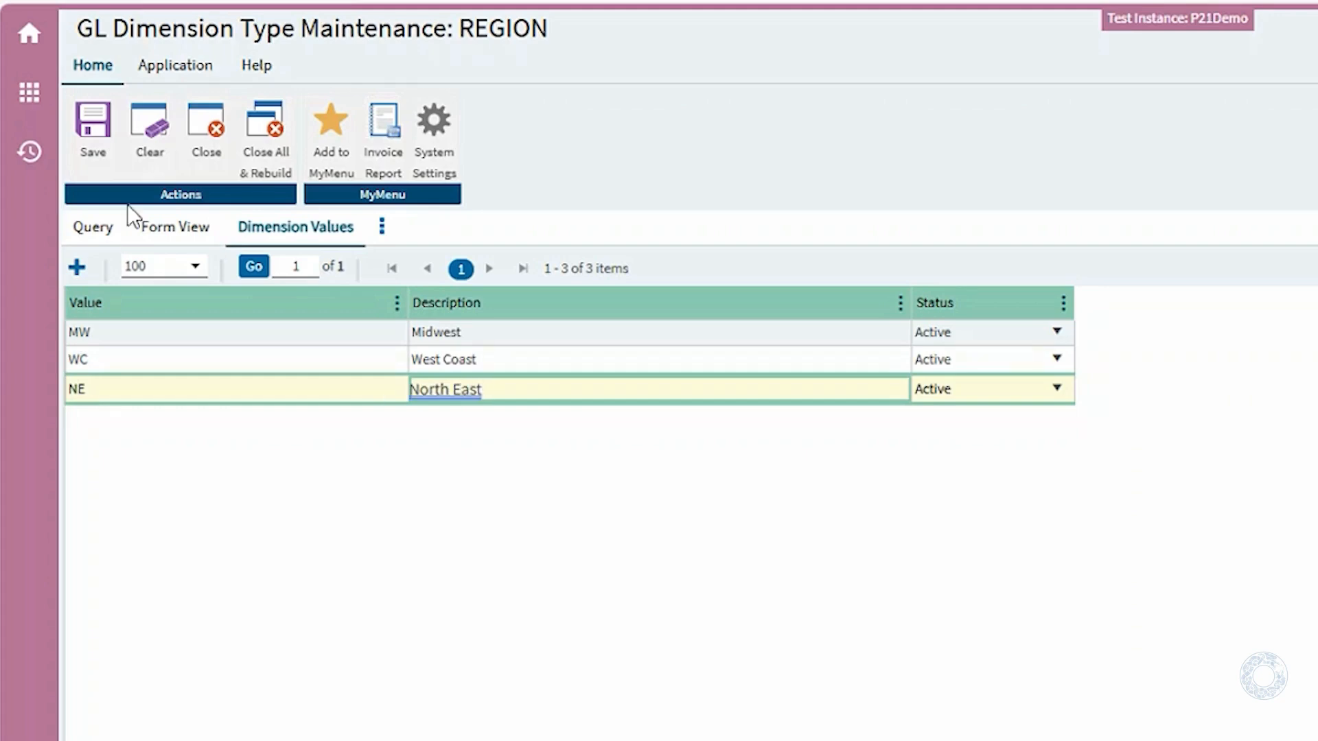
{"action": "left_click", "coordinate": [95, 122]}
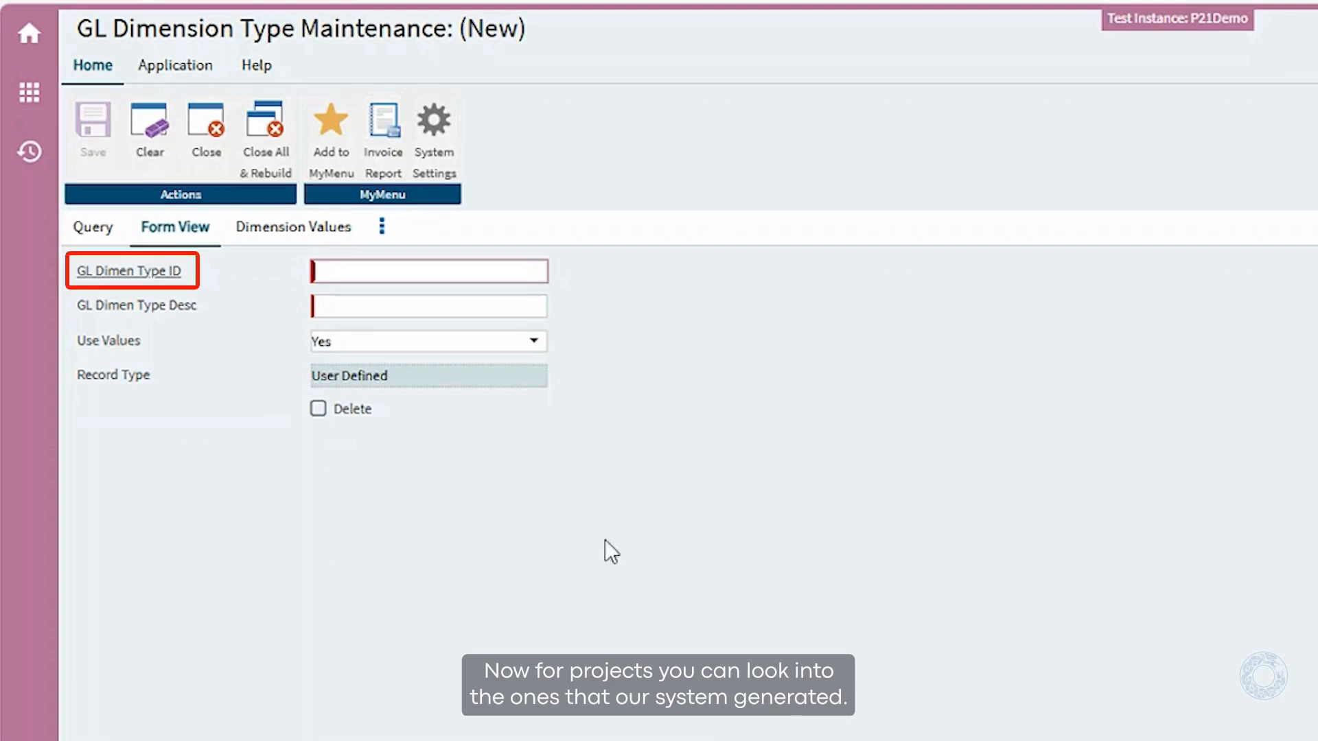
Step: Look up the user-defined PROJECT dimension type from the list of GL dimension types and display its dimension values
{"action": "left_click", "coordinate": [129, 275]}
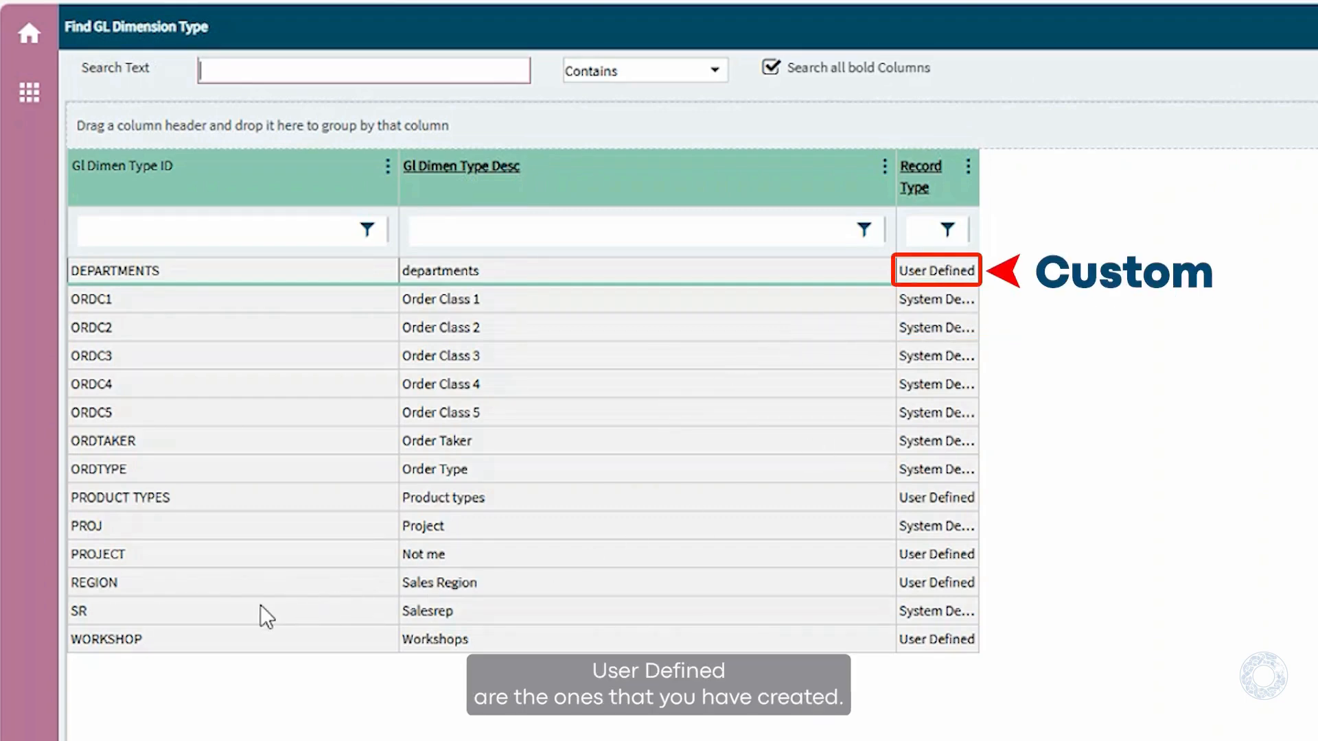
{"action": "double_click", "coordinate": [151, 555]}
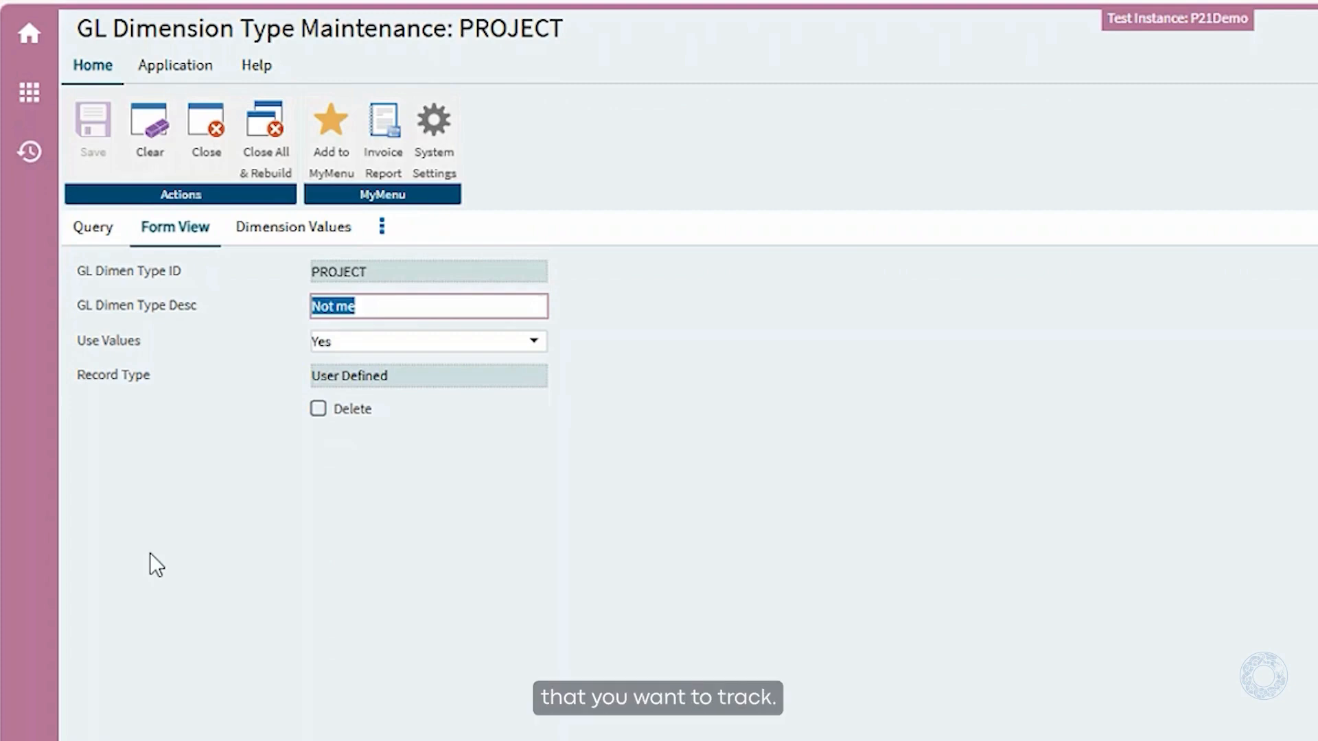
{"action": "left_click", "coordinate": [244, 225]}
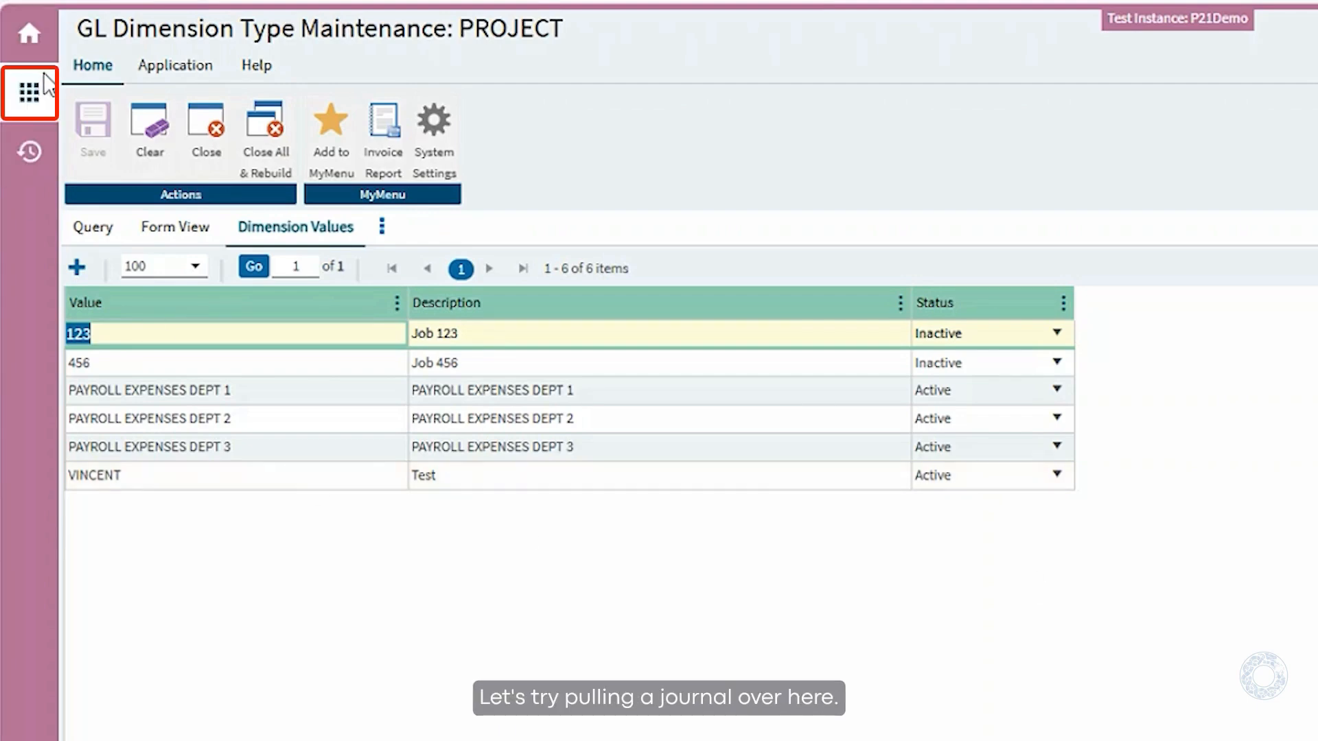
Step: Search the application menu for journal and open the Journal Entries window under Transaction/General Ledger
{"action": "left_click", "coordinate": [33, 94]}
{"action": "left_click", "coordinate": [146, 115]}
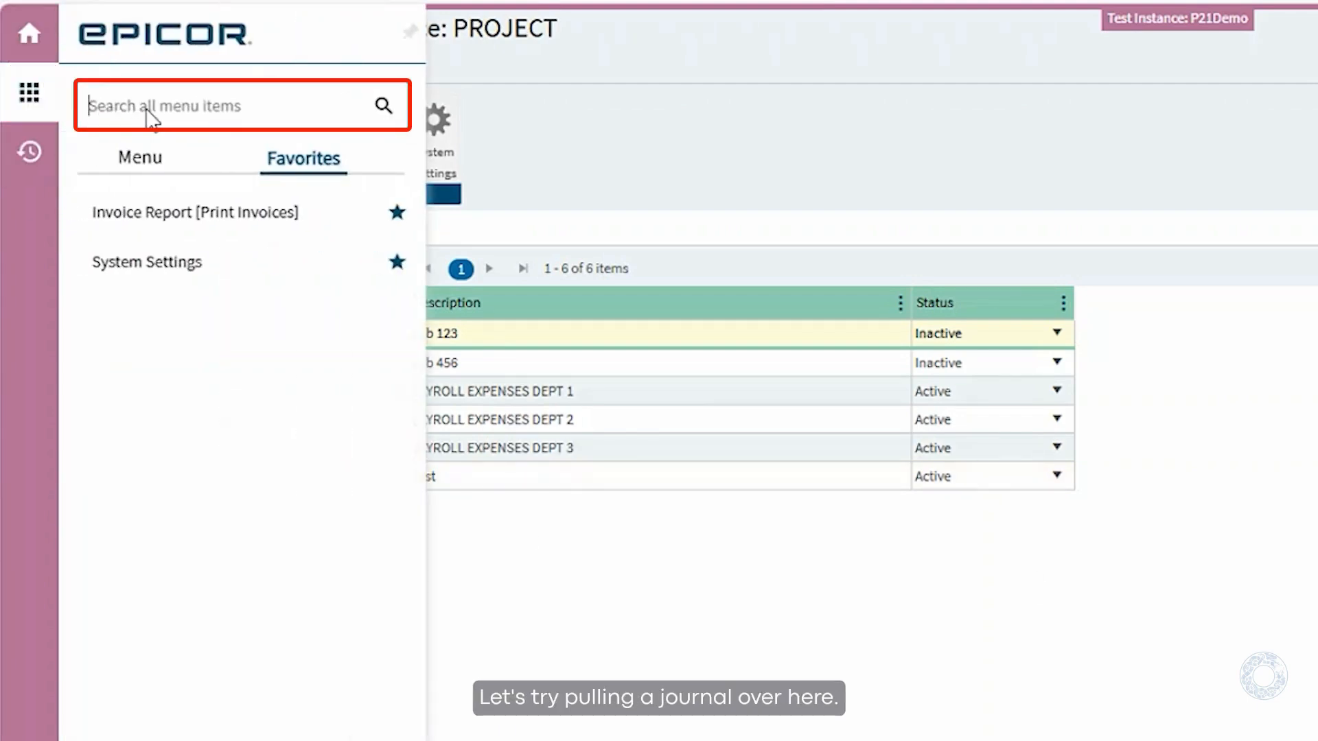
{"action": "type", "text": "journ"}
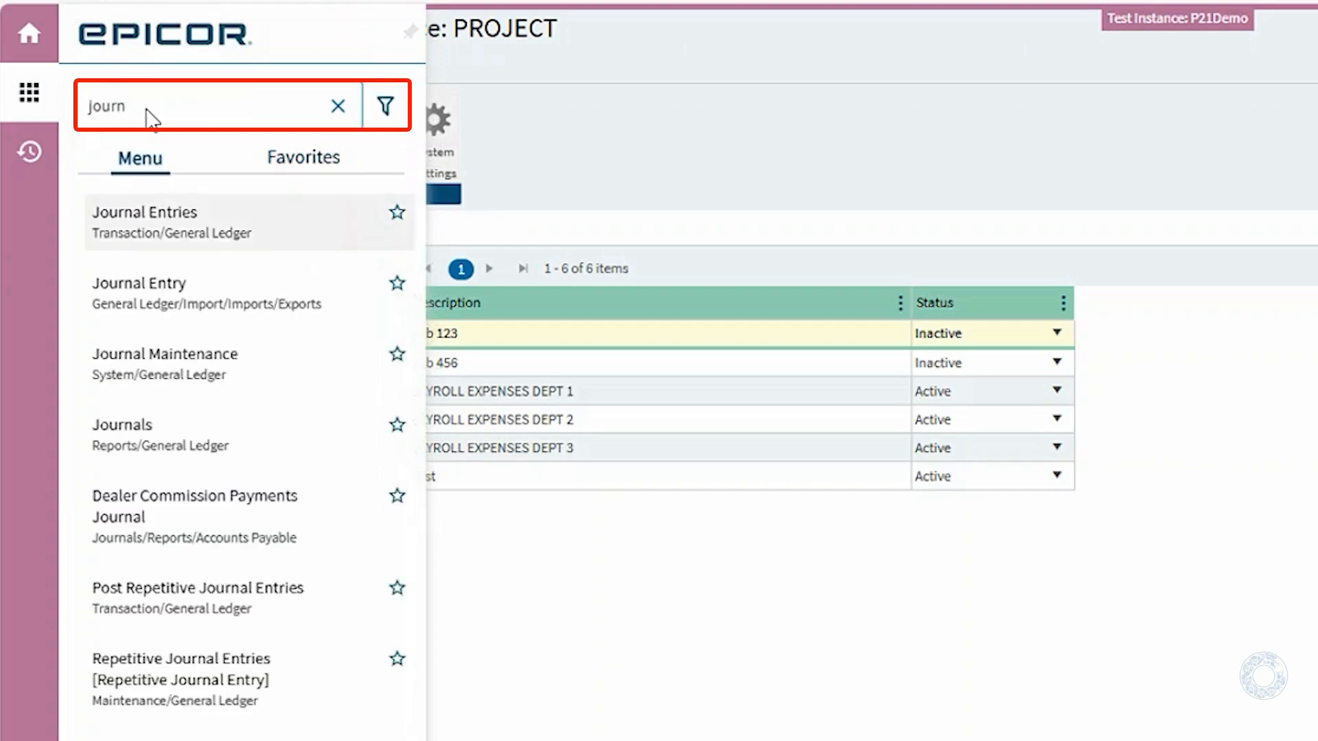
{"action": "type", "text": "al"}
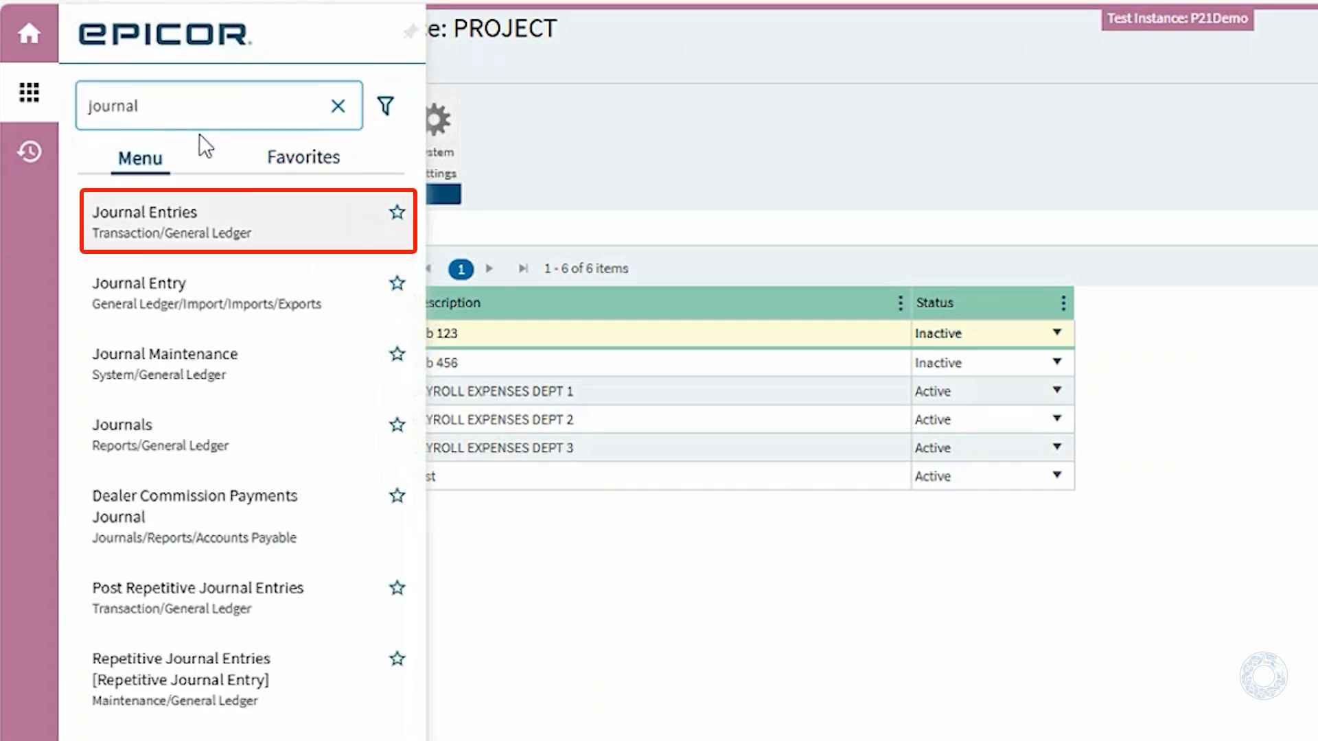
{"action": "left_click", "coordinate": [228, 219]}
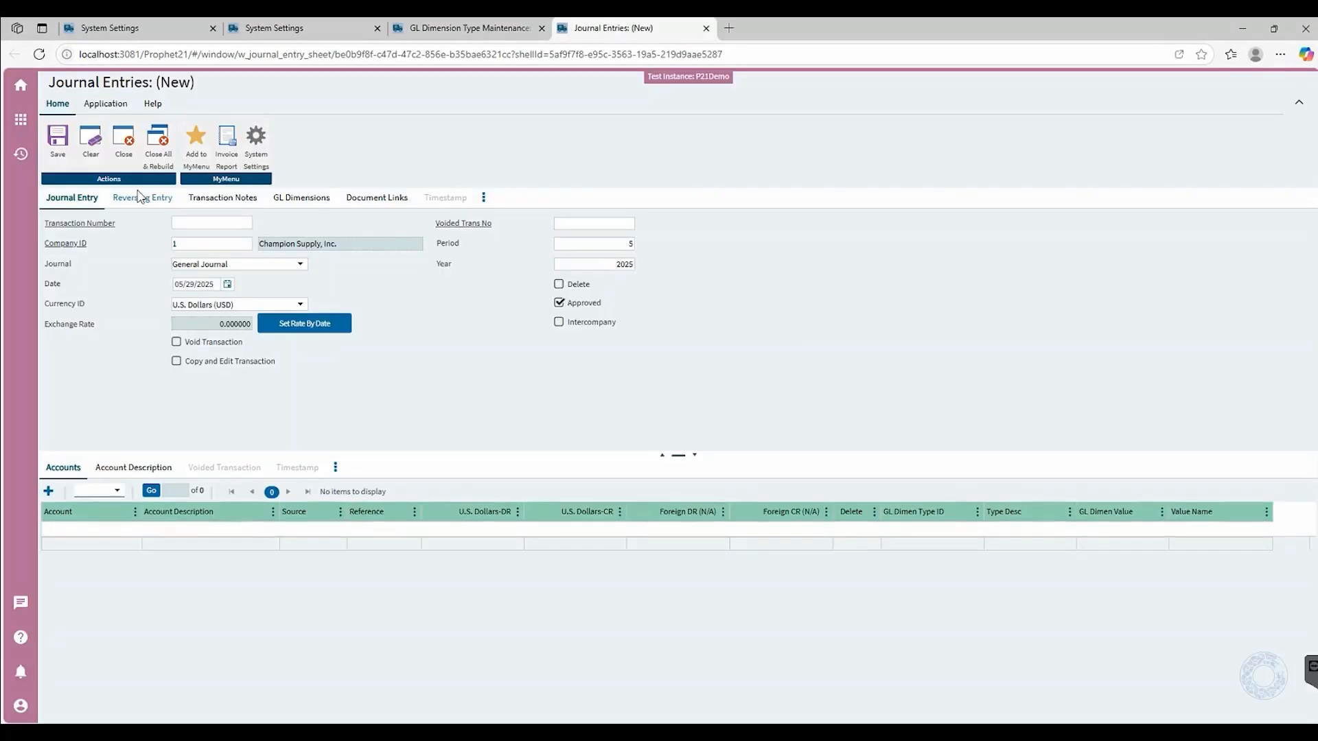
Step: Look up existing journal transactions, open the first one in the list, and display its GL dimensions
{"action": "left_click", "coordinate": [96, 223]}
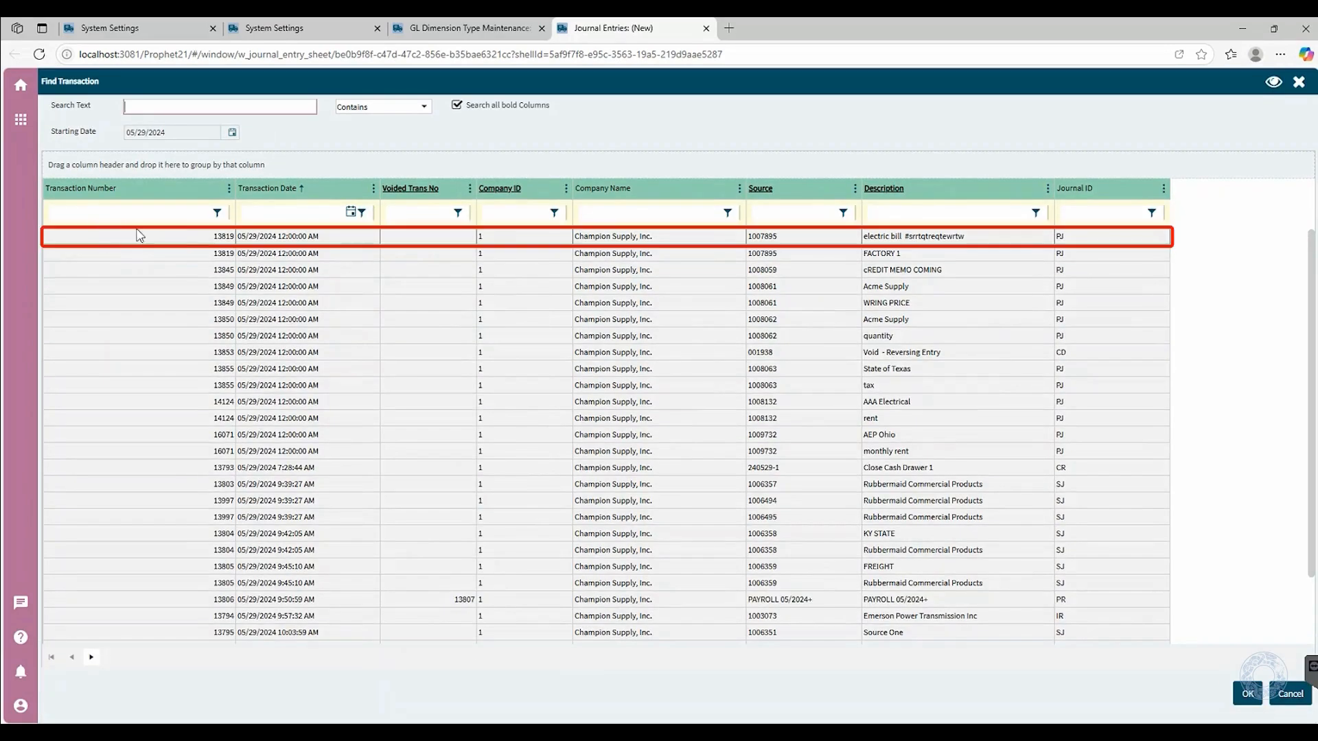
{"action": "double_click", "coordinate": [146, 236]}
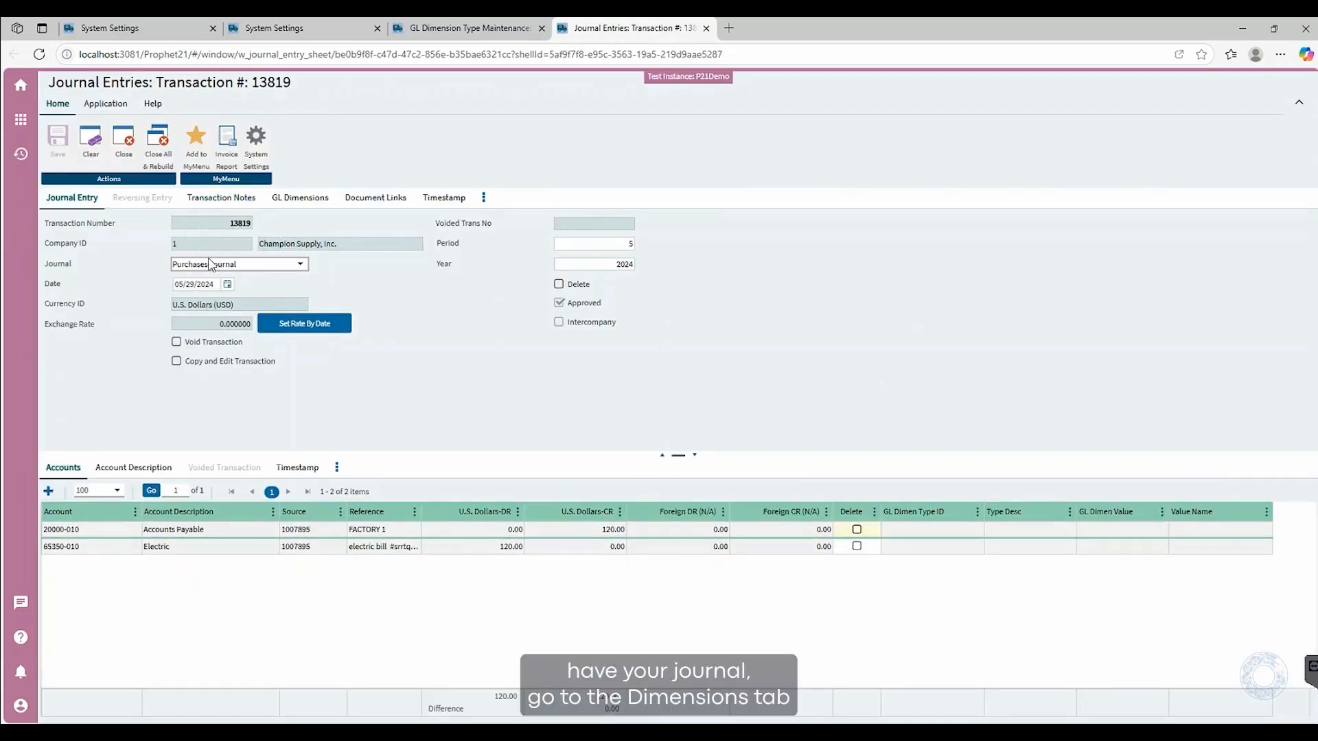
{"action": "left_click", "coordinate": [299, 199]}
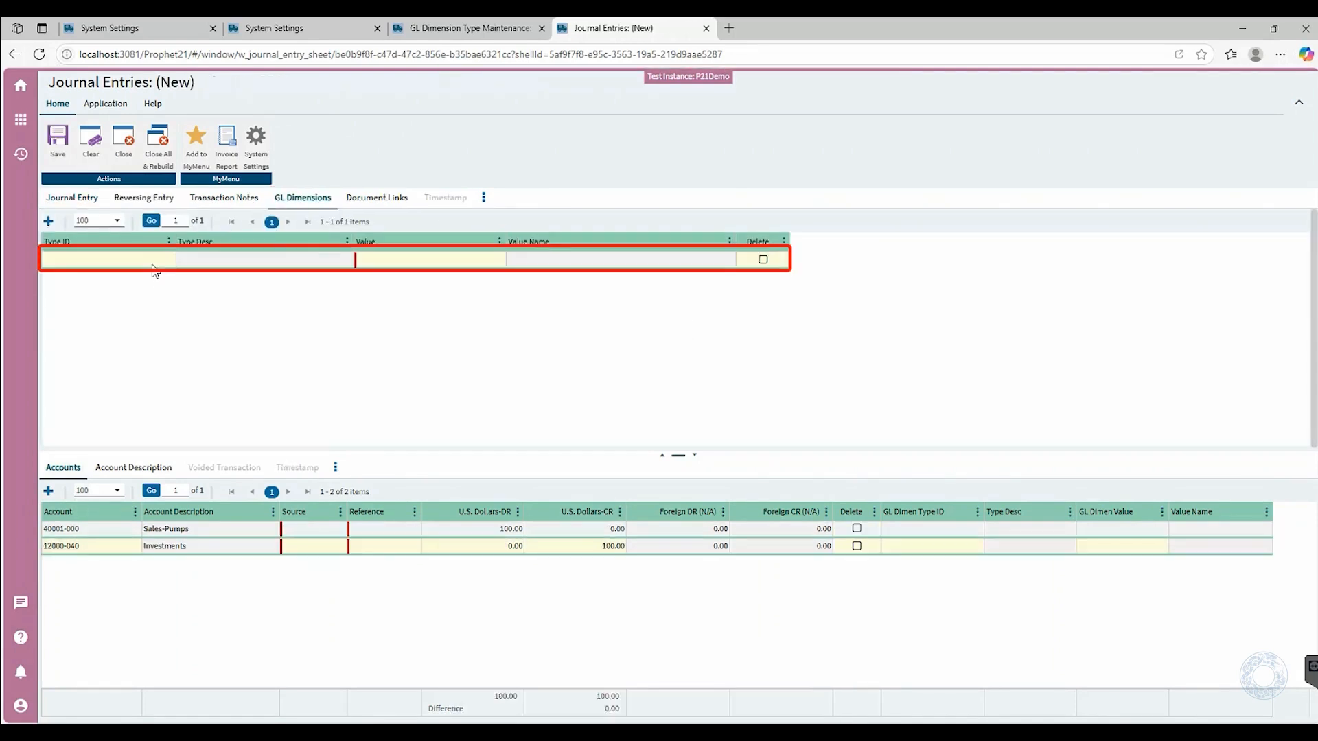
Step: Add a GL dimension of type REGION with the value MW to the new journal entry
{"action": "left_click", "coordinate": [152, 264]}
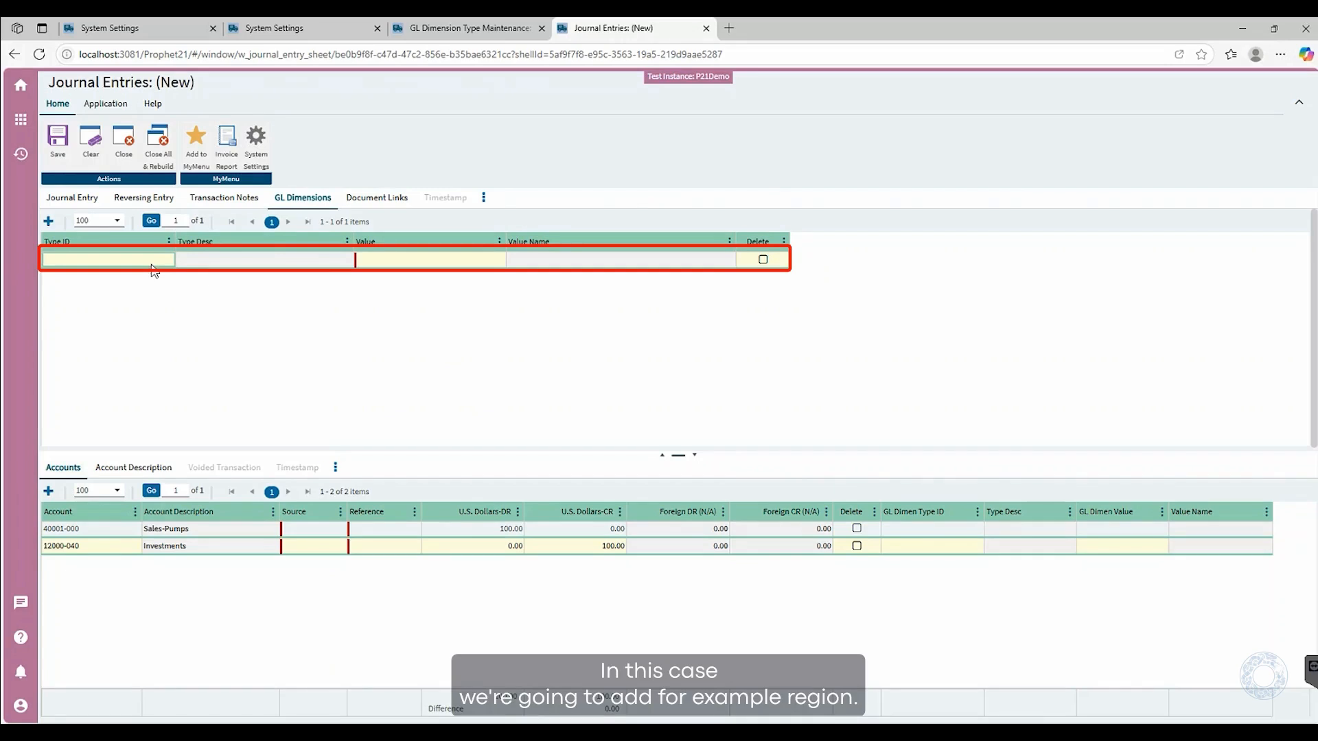
{"action": "type", "text": "RE"}
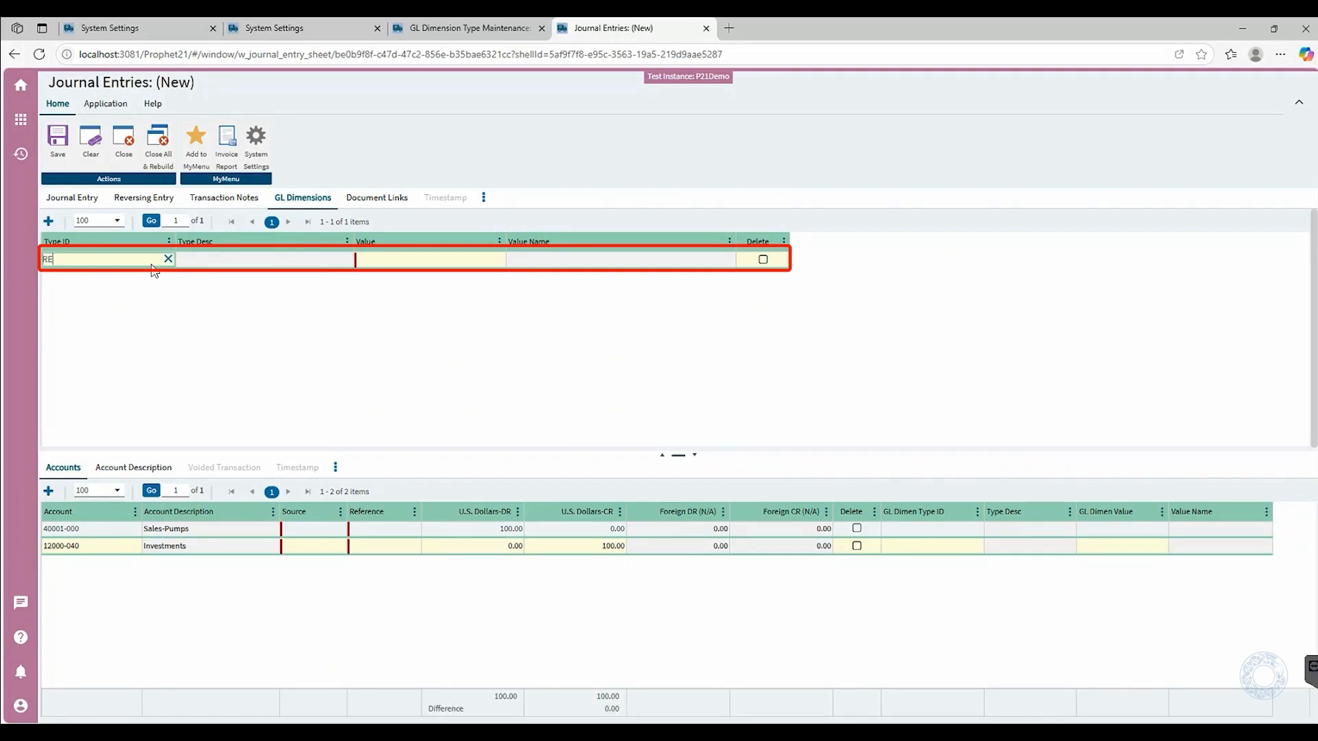
{"action": "type", "text": "GION"}
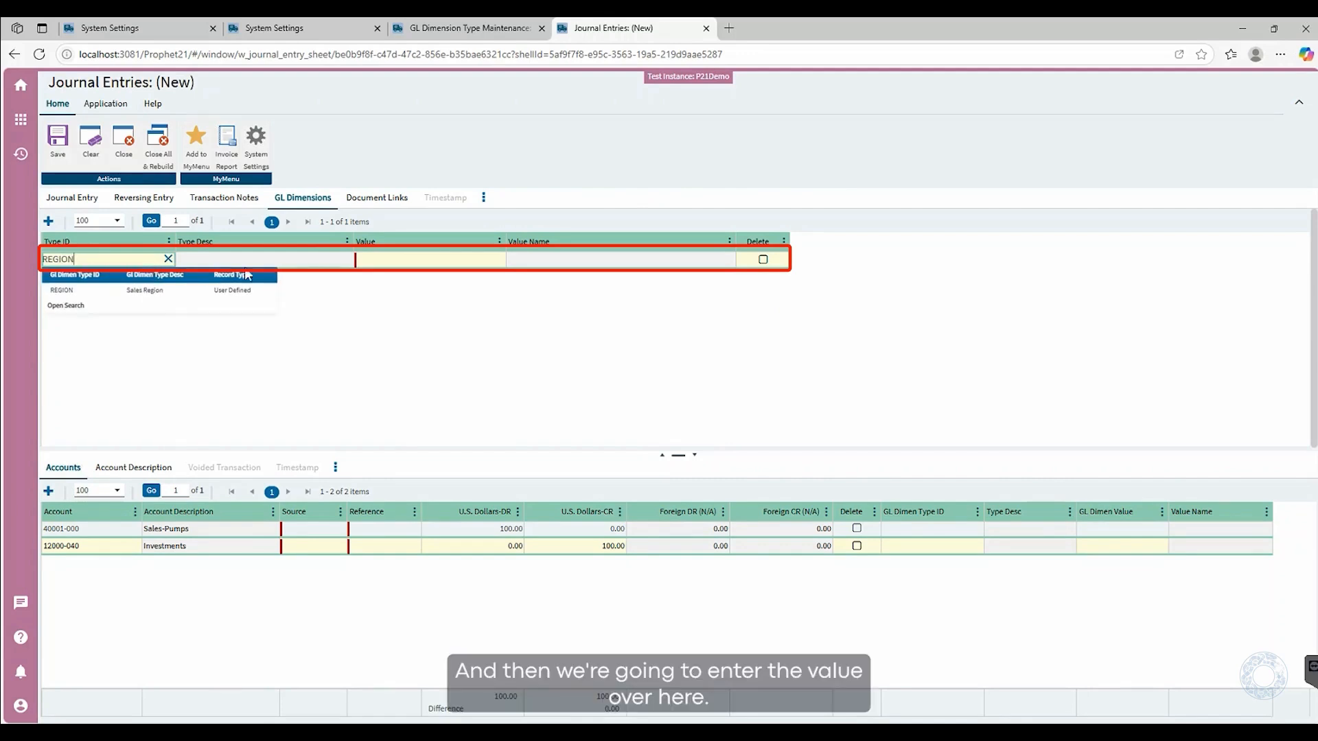
{"action": "left_click", "coordinate": [388, 261]}
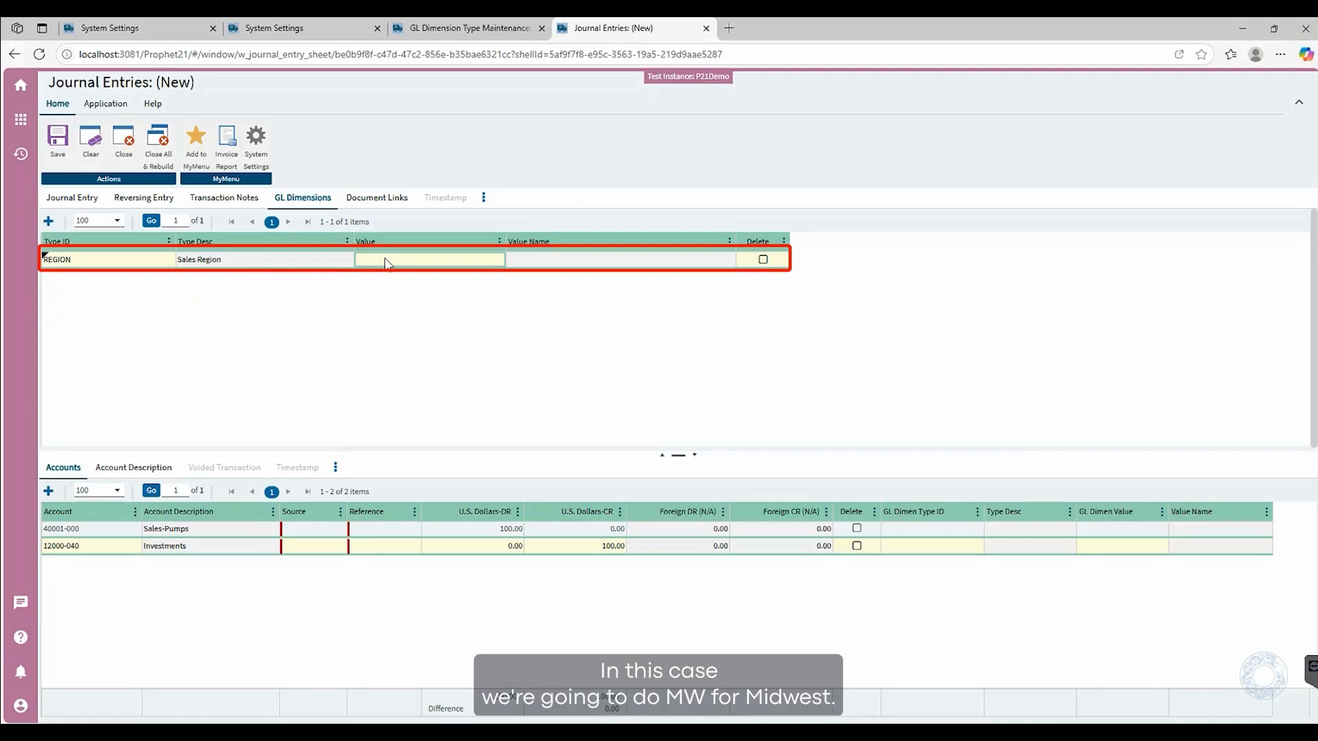
{"action": "type", "text": "MW"}
{"action": "key", "text": "Tab"}
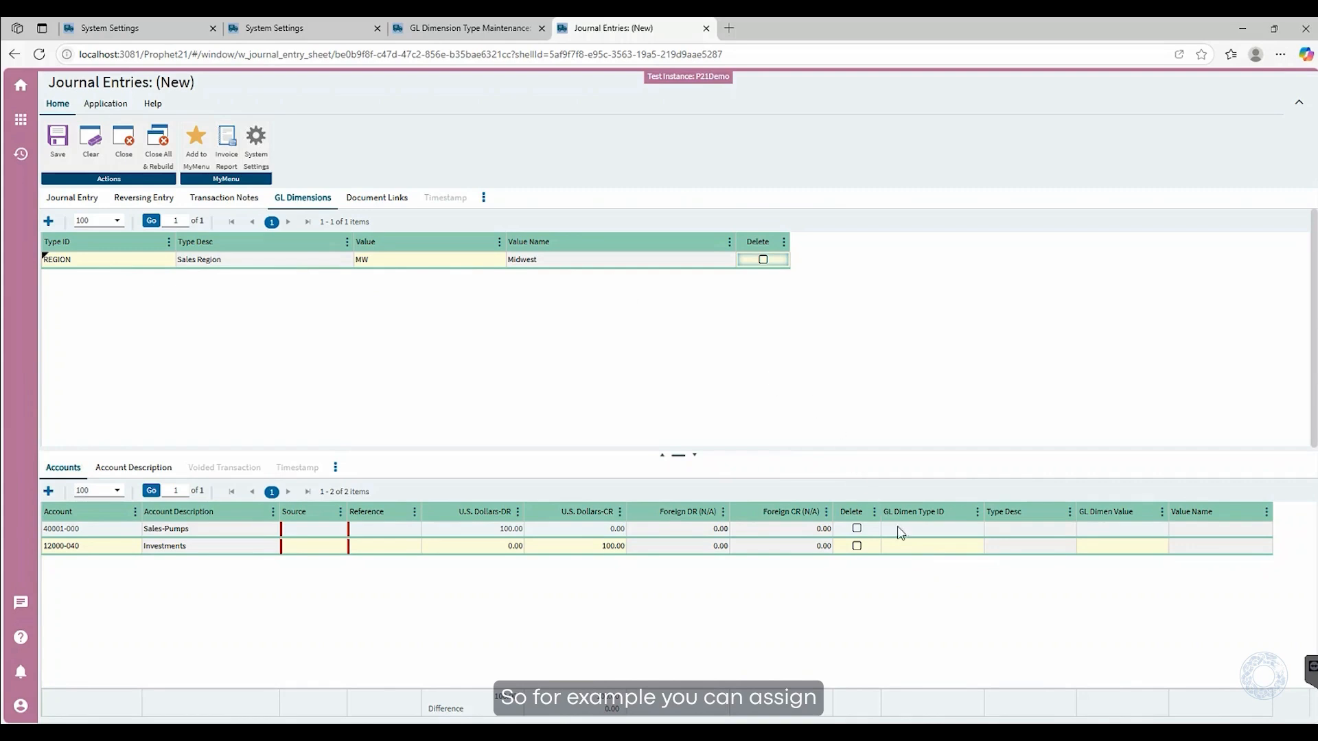
Step: Select the GL dimension type cell of the Investments line and try to save the new journal entry
{"action": "left_click", "coordinate": [915, 549]}
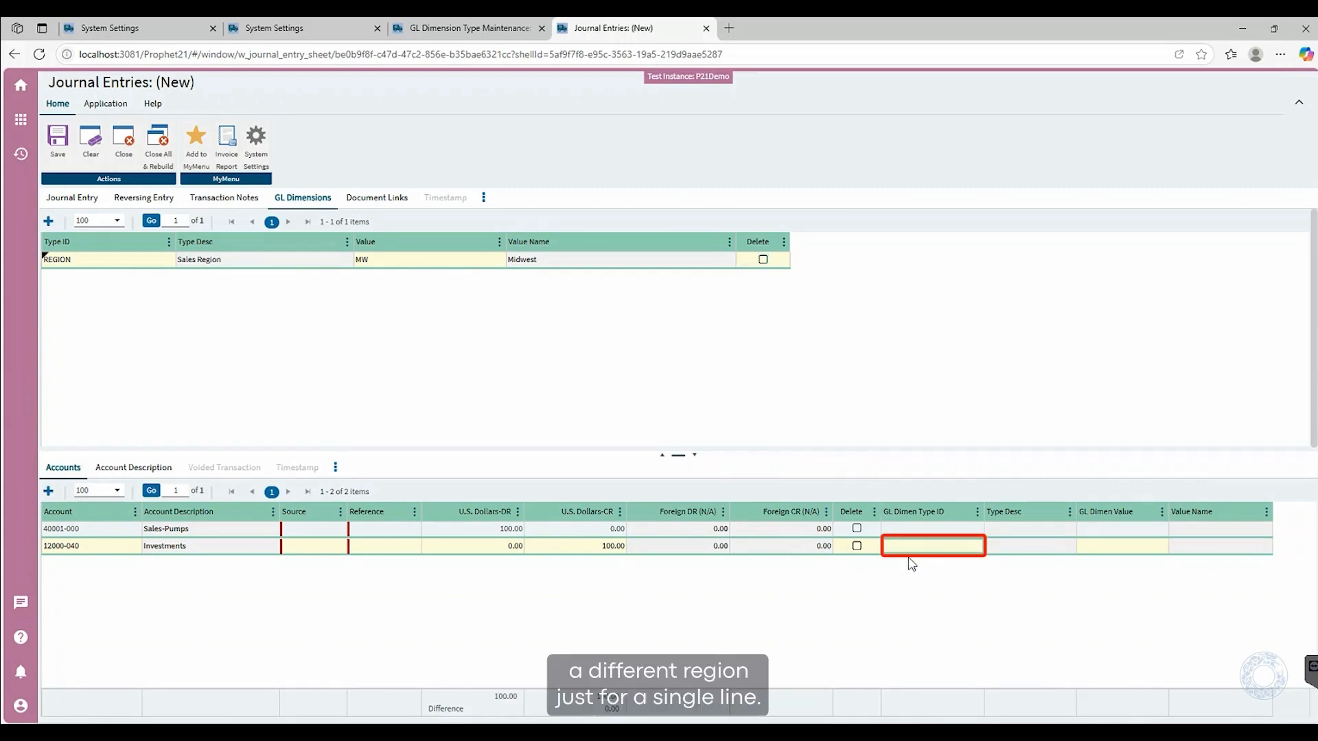
{"action": "left_click", "coordinate": [589, 265]}
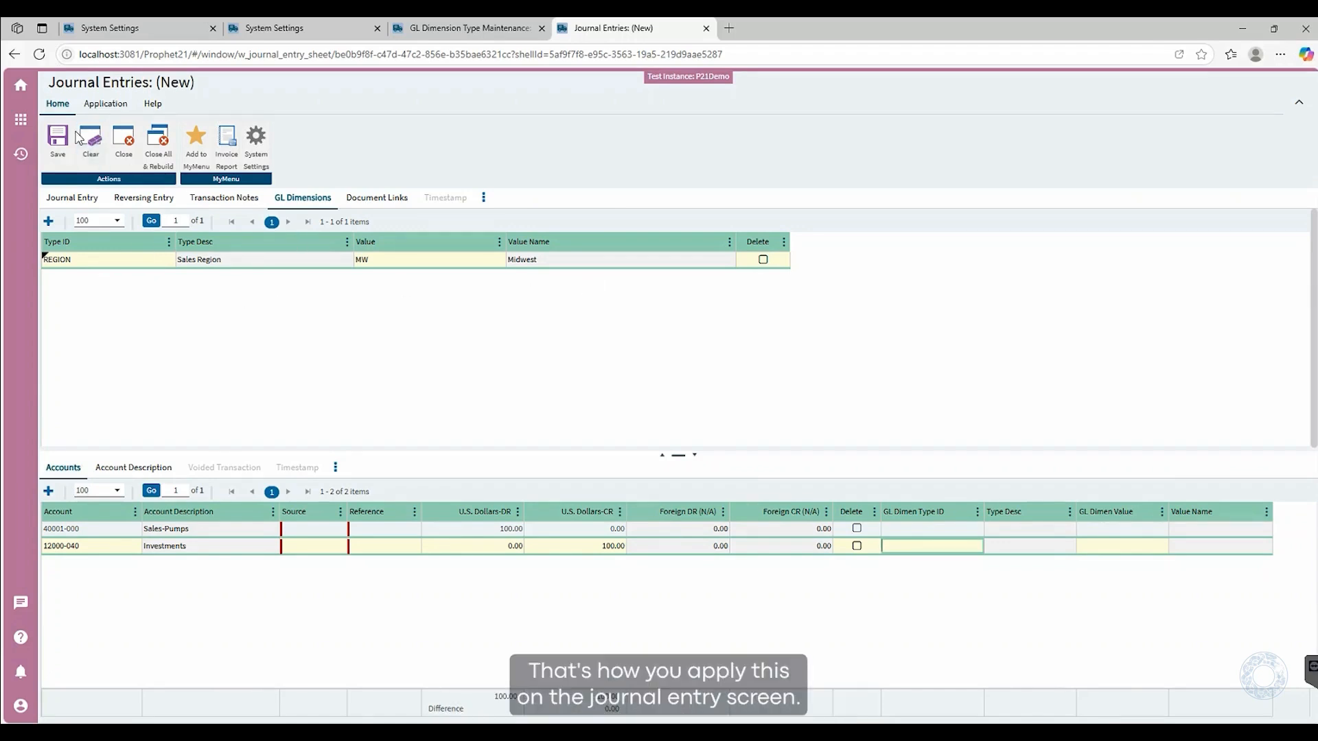
{"action": "left_click", "coordinate": [55, 137]}
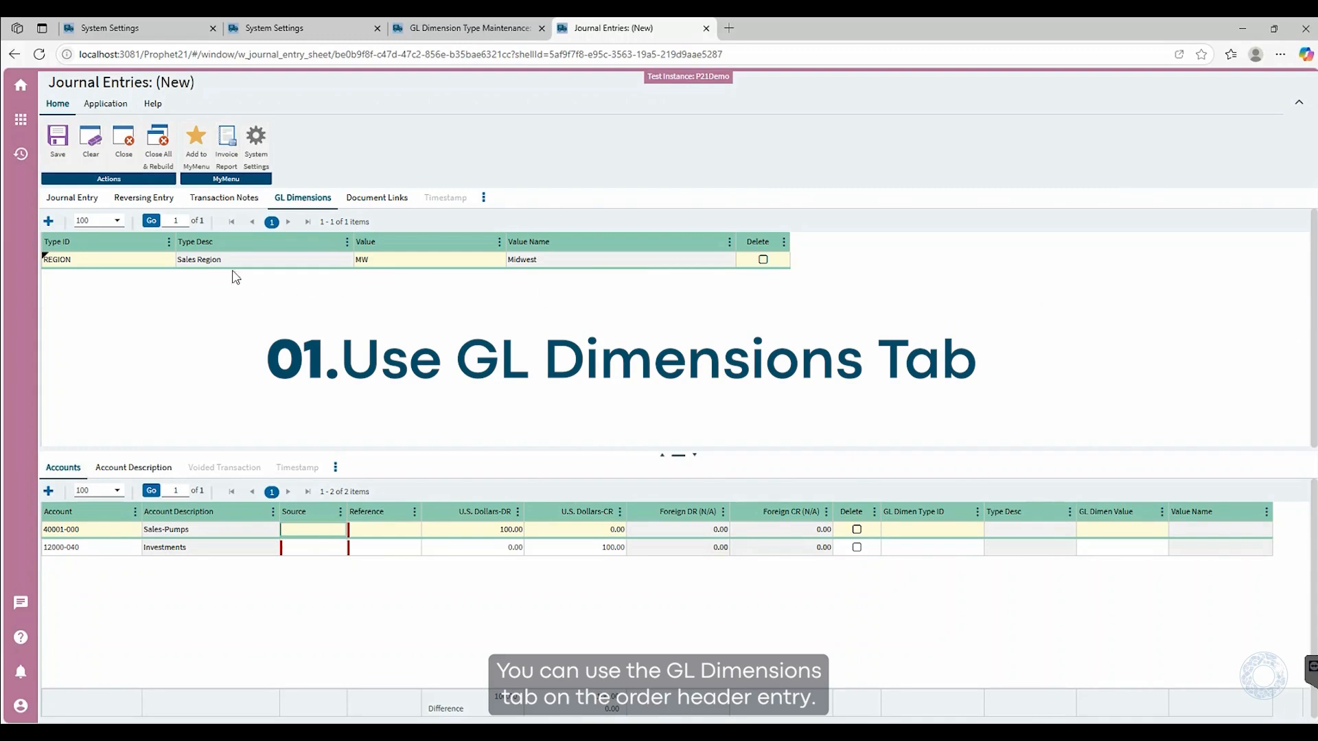
Step: Search the application menu for ORDER E and open the Orders [Order Entry] window
{"action": "left_click", "coordinate": [19, 122]}
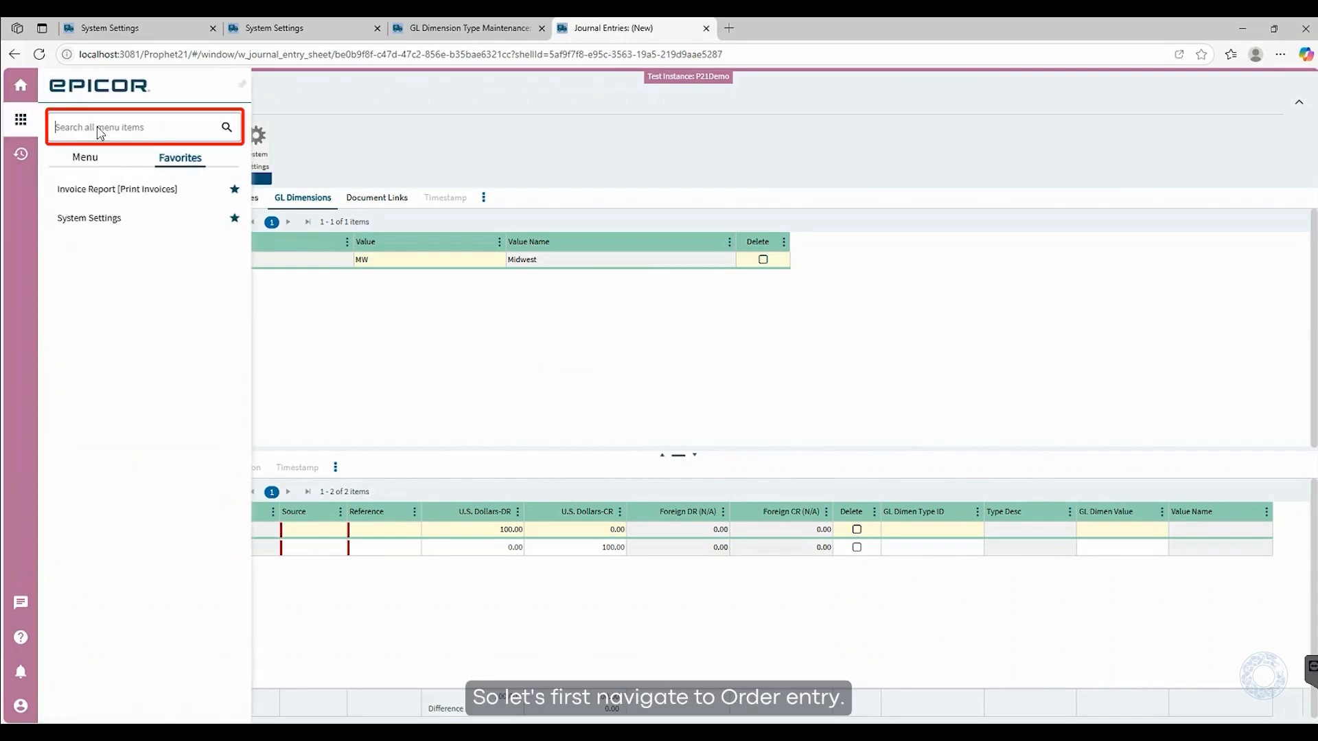
{"action": "type", "text": "O"}
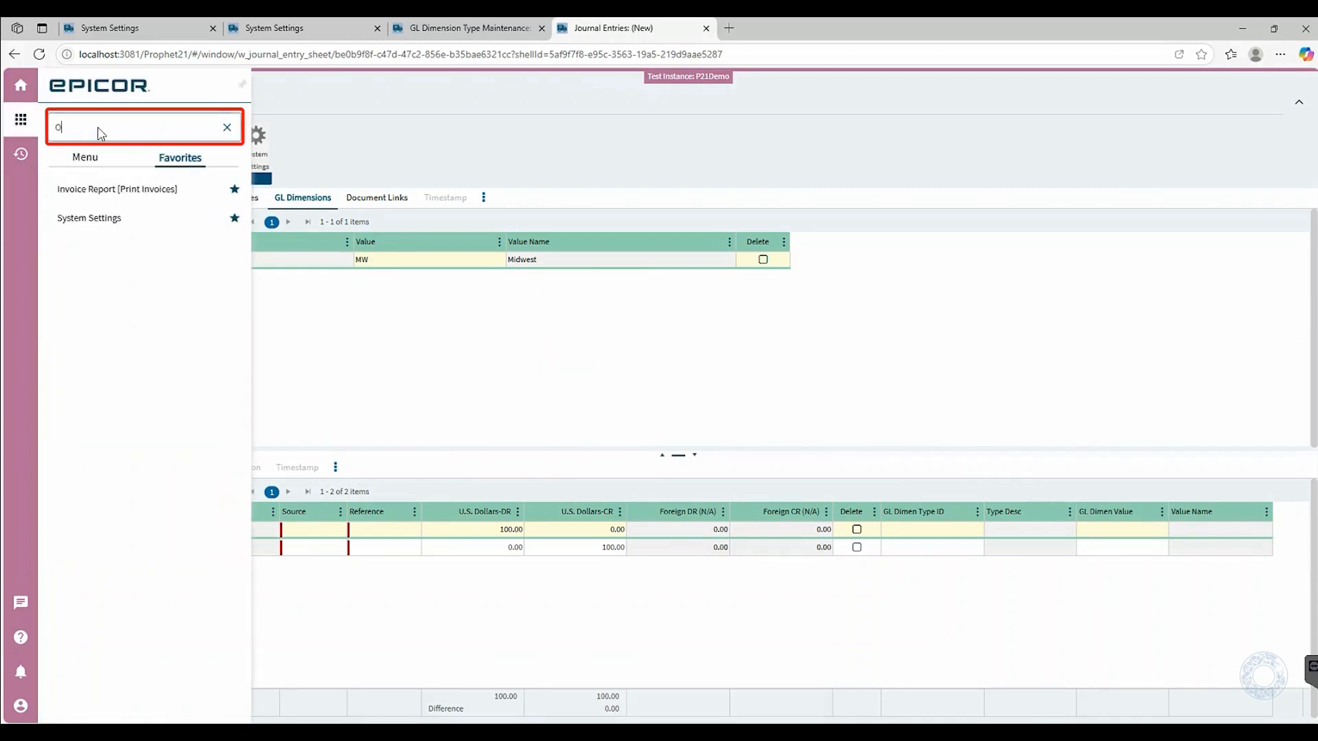
{"action": "type", "text": "RDER E"}
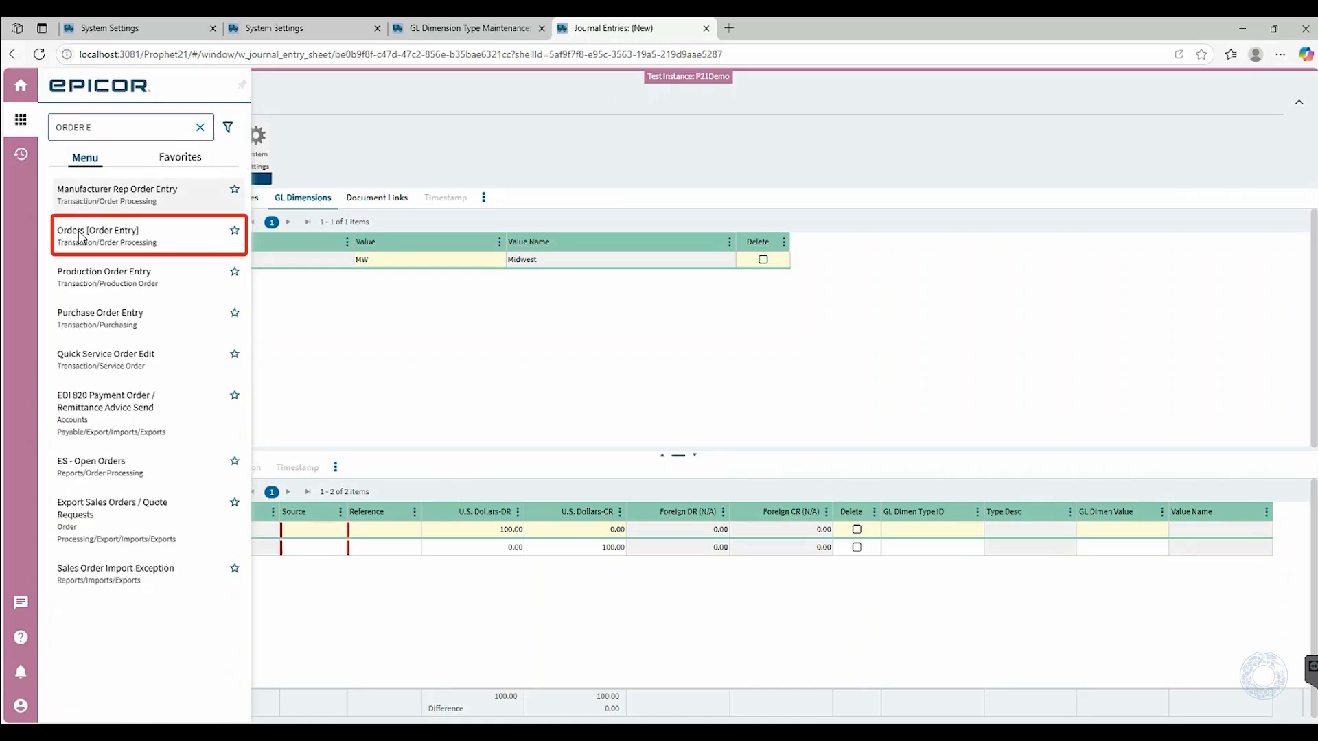
{"action": "left_click", "coordinate": [103, 233]}
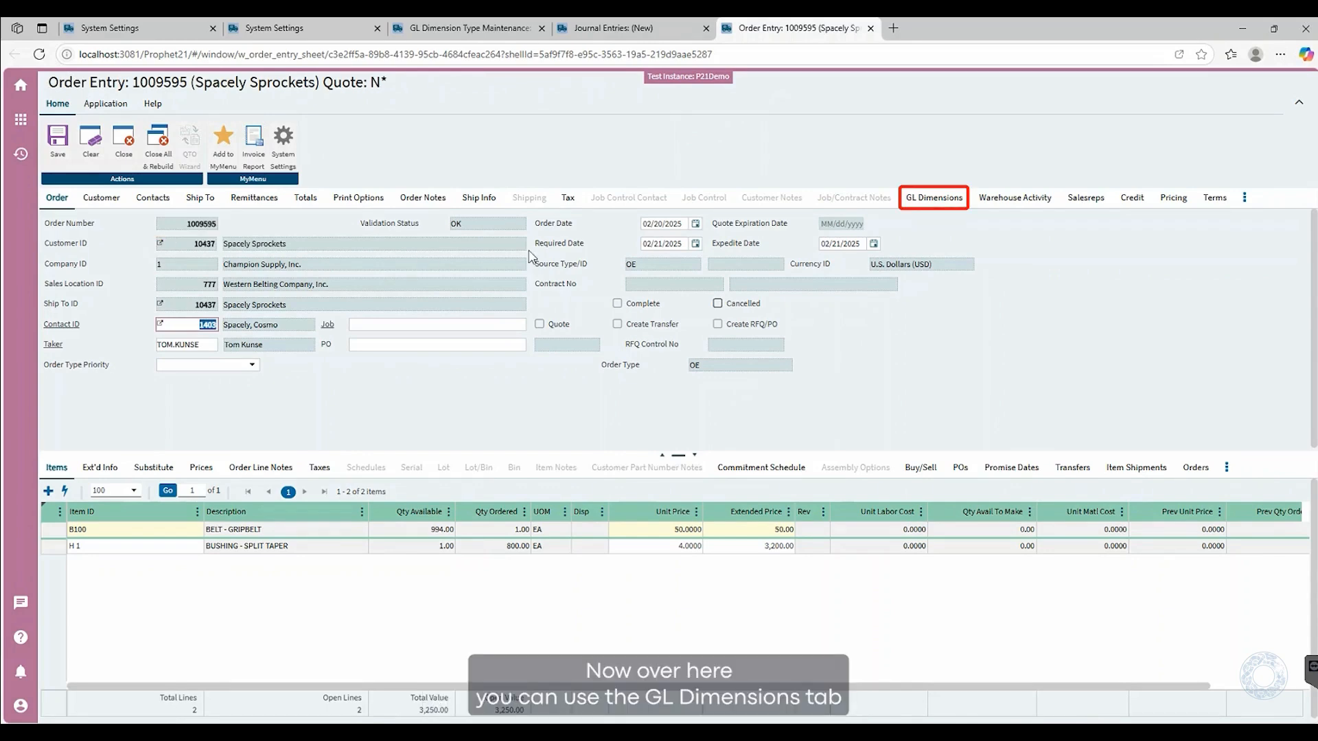
Step: Examine the GL dimensions of the Spacely Sprockets order, and return to its main order details
{"action": "left_click", "coordinate": [938, 198]}
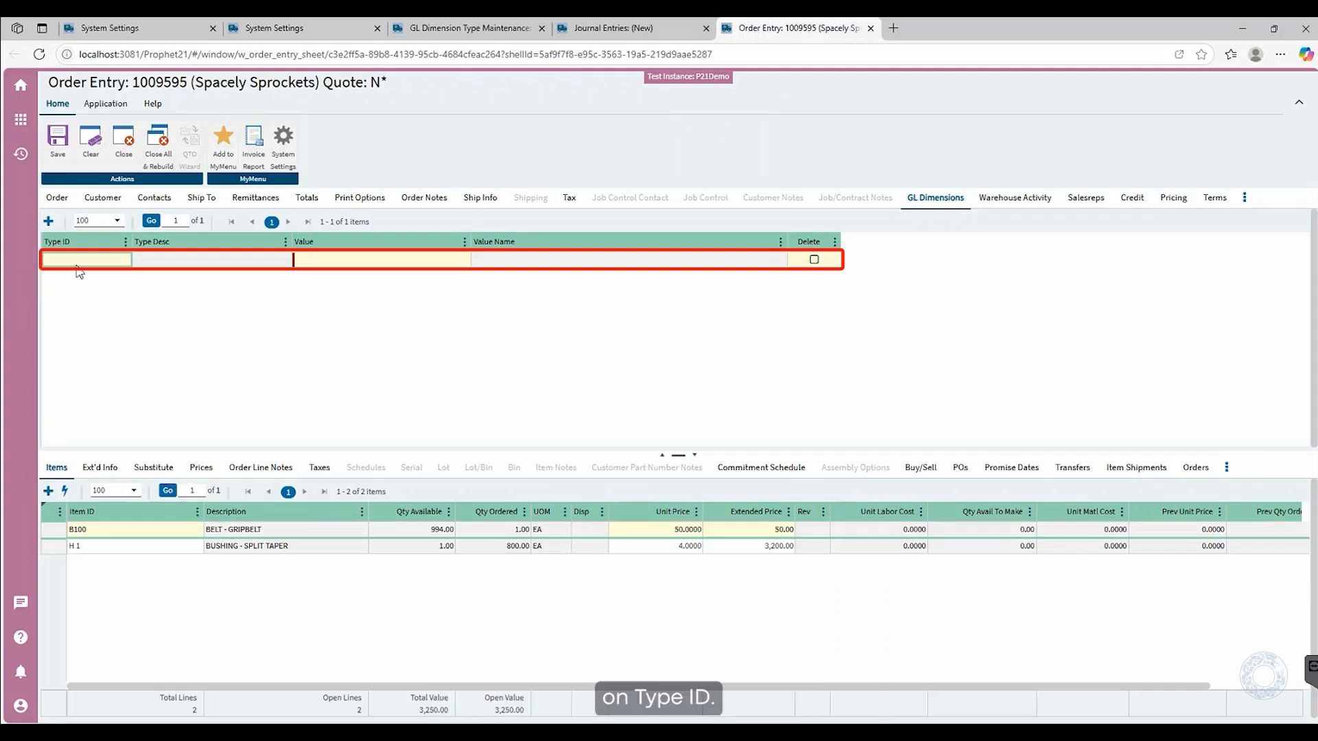
{"action": "left_click", "coordinate": [57, 199]}
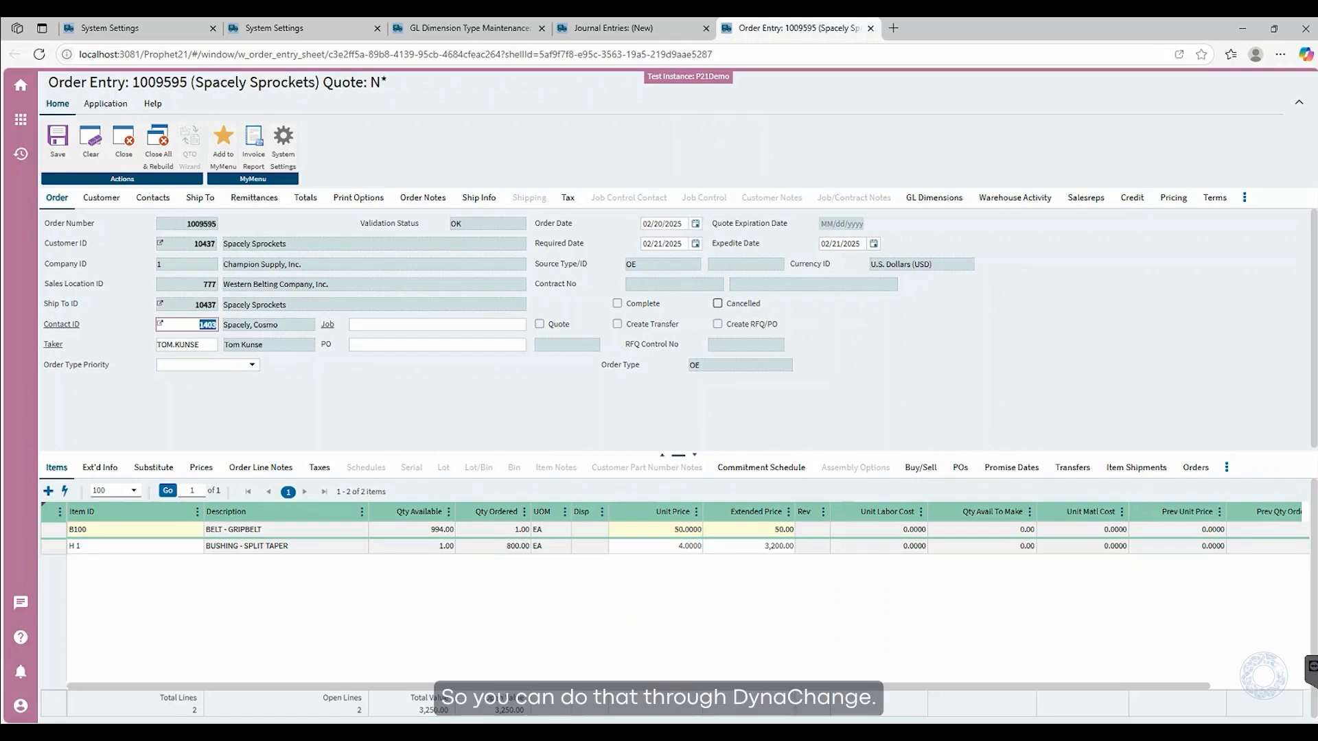
Step: Open the order form in the DynaChange screen designer and locate GL Dimension Project Number among the available fields
{"action": "left_click", "coordinate": [98, 403]}
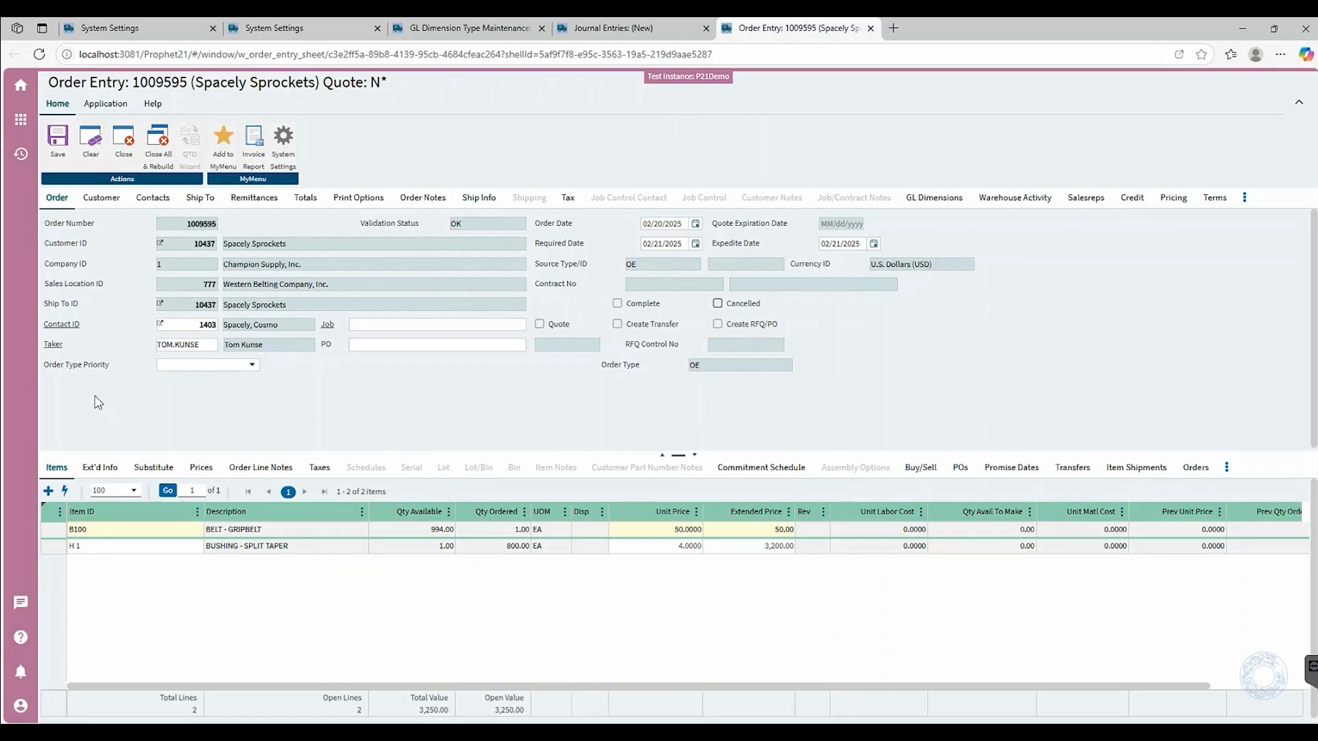
{"action": "right_click", "coordinate": [98, 403]}
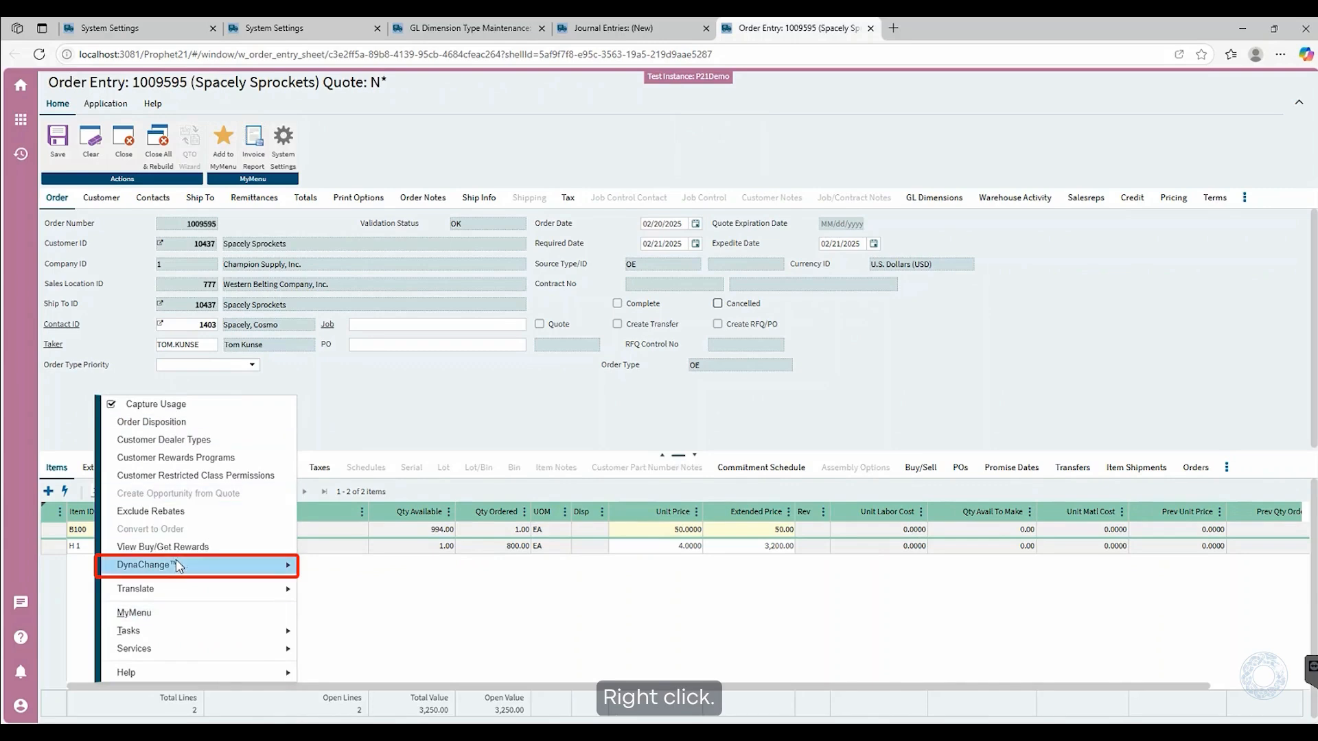
{"action": "mouse_move", "coordinate": [177, 565]}
{"action": "left_click", "coordinate": [371, 567]}
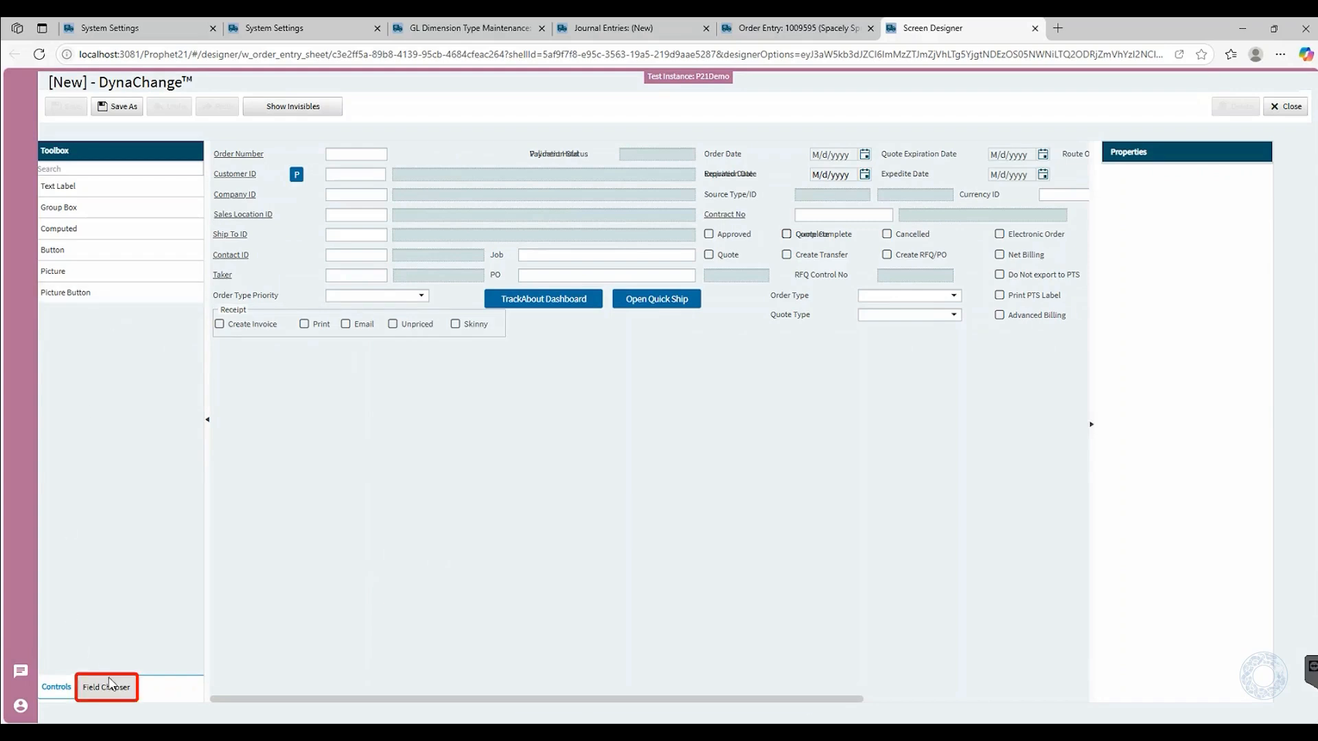
{"action": "left_click", "coordinate": [108, 685]}
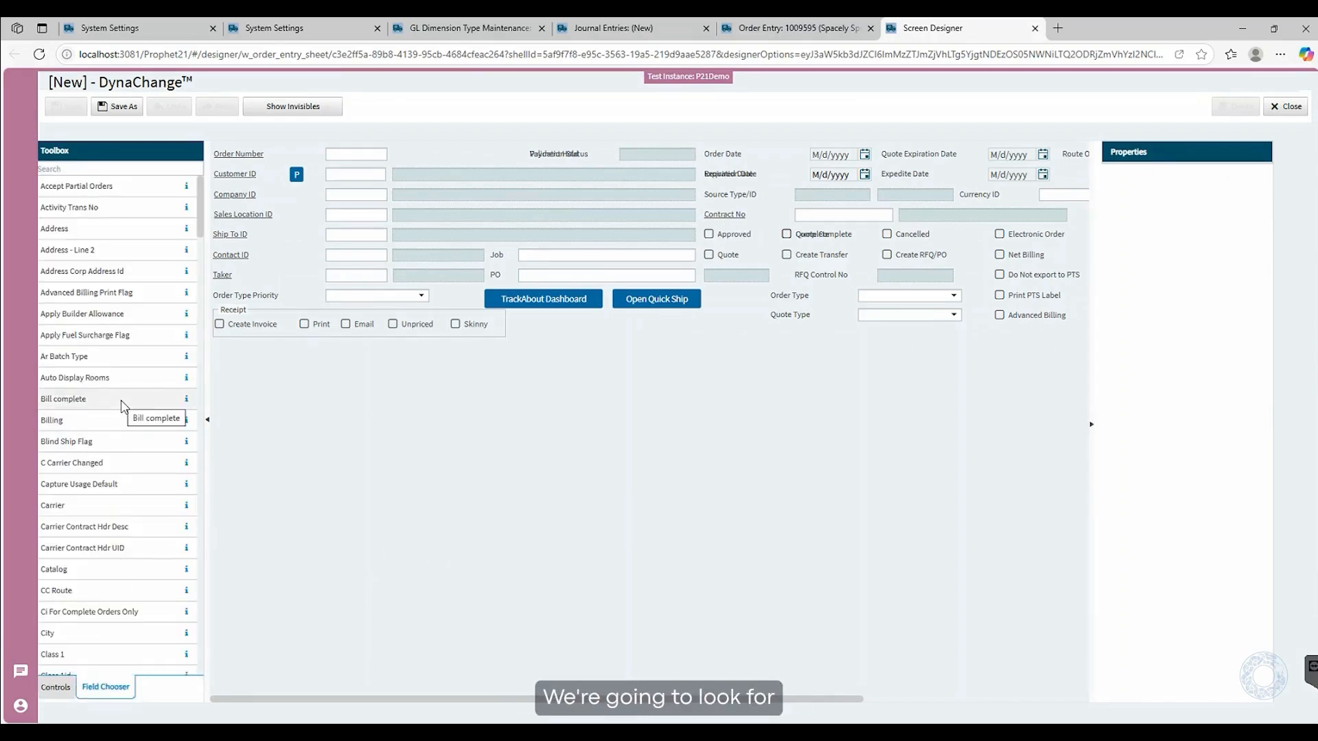
{"action": "scroll", "coordinate": [109, 569], "scroll_direction": "down", "scroll_amount": 2}
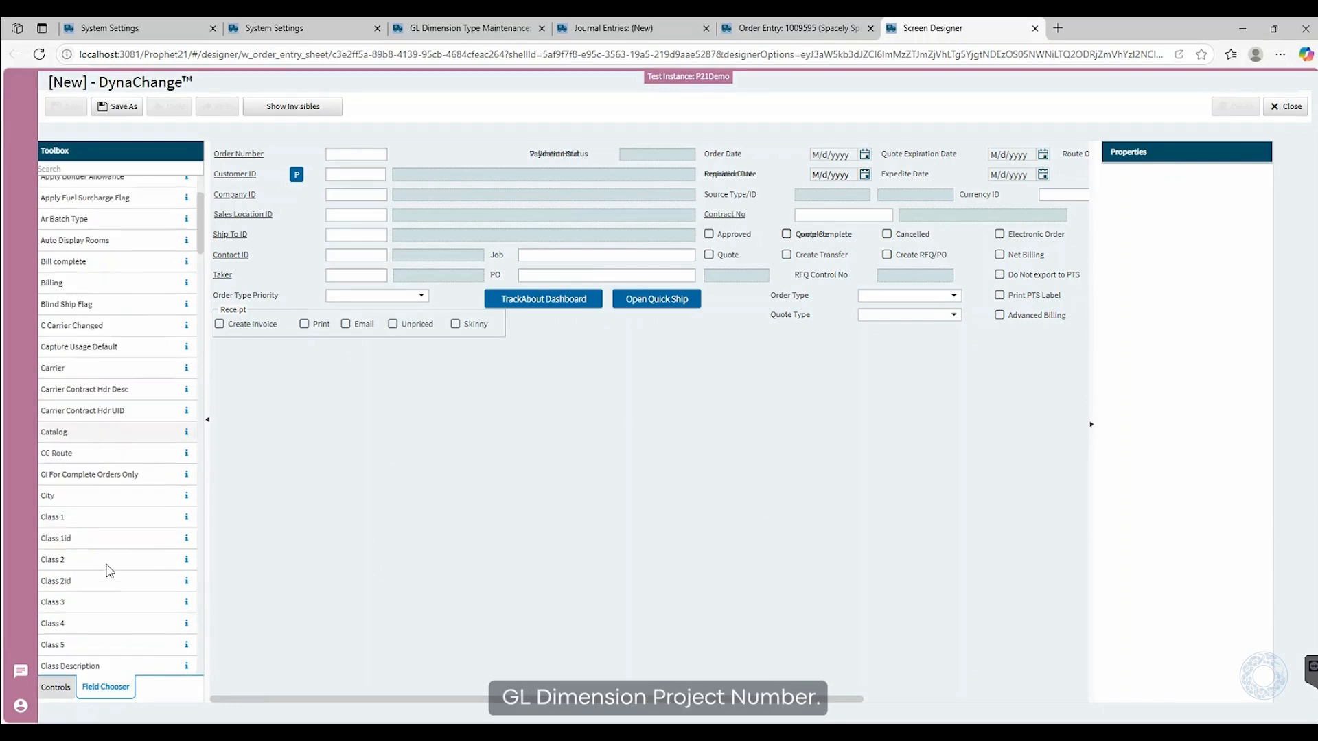
{"action": "scroll", "coordinate": [108, 570], "scroll_direction": "down", "scroll_amount": 12}
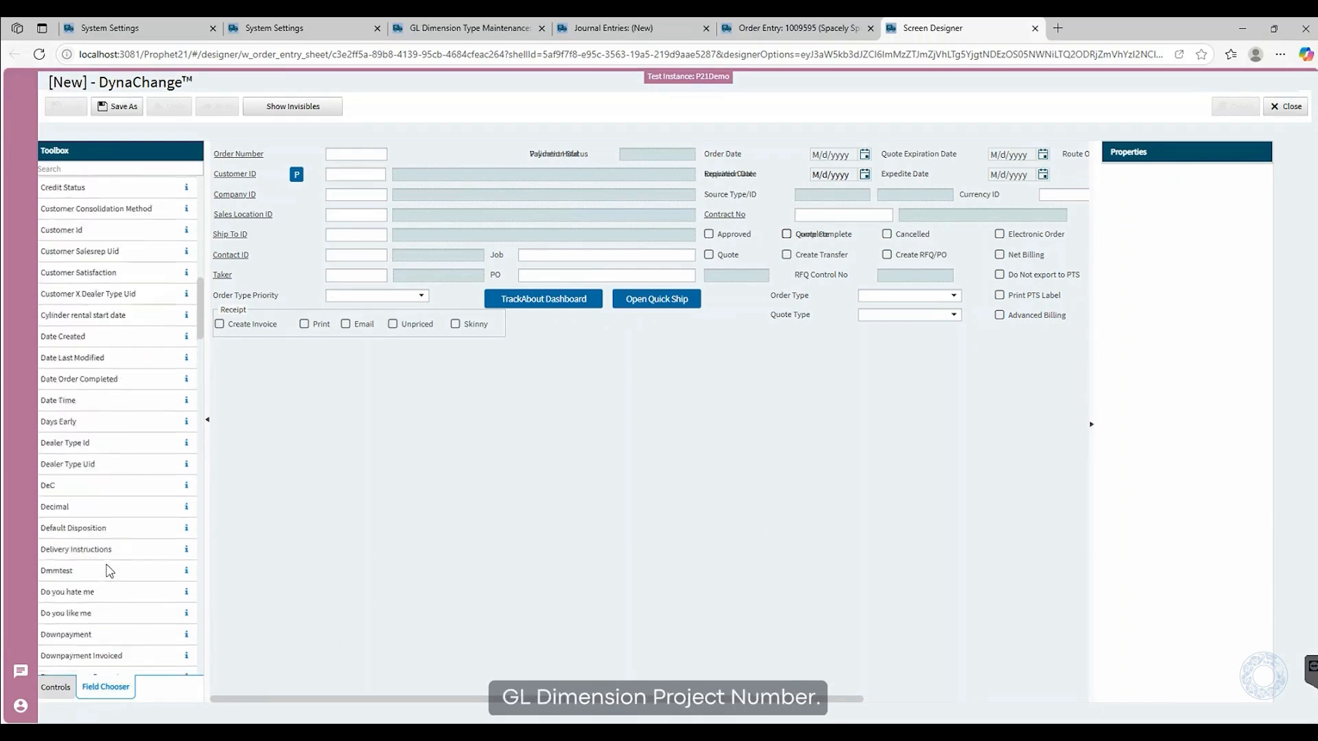
{"action": "scroll", "coordinate": [109, 570], "scroll_direction": "down", "scroll_amount": 15}
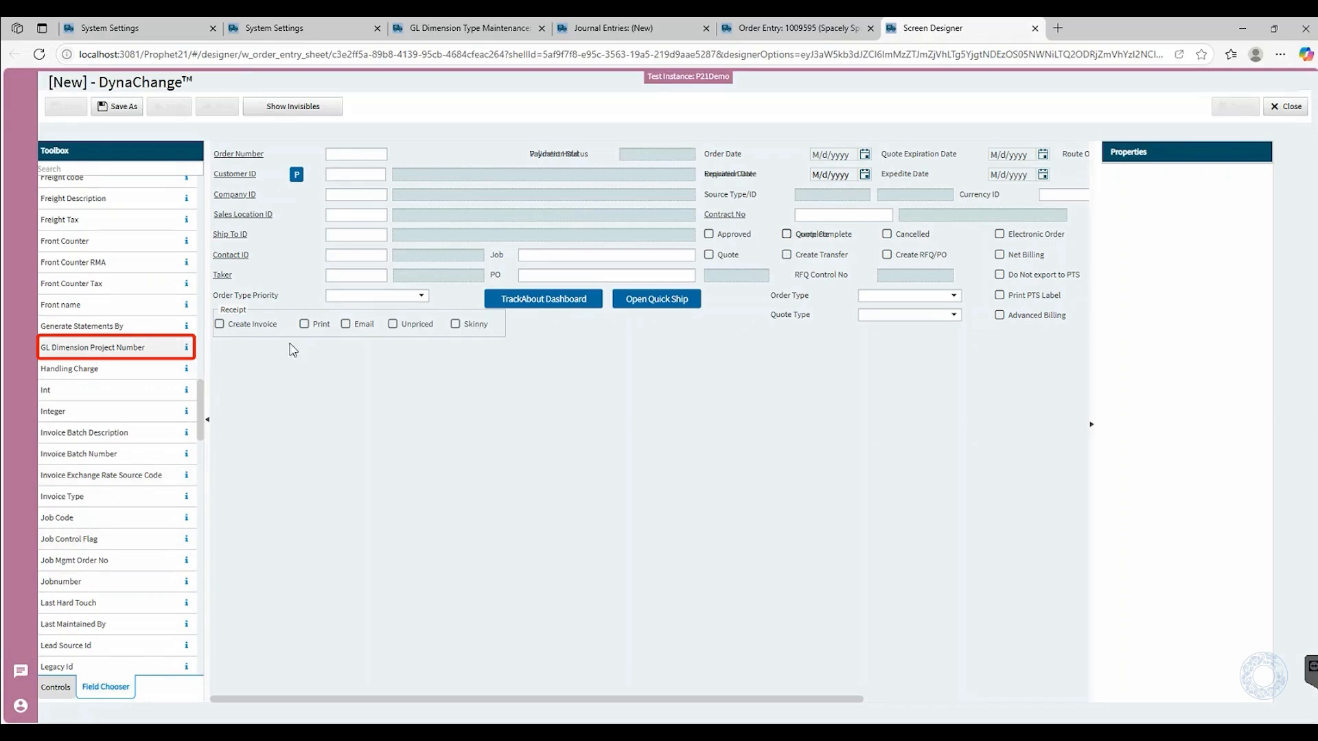
Step: Move the Receipt group box down slightly and place the GL Dimension Project Number field between it and Order Type Priority
{"action": "left_click", "coordinate": [349, 319]}
{"action": "left_click_drag", "start_coordinate": [351, 317], "coordinate": [356, 344]}
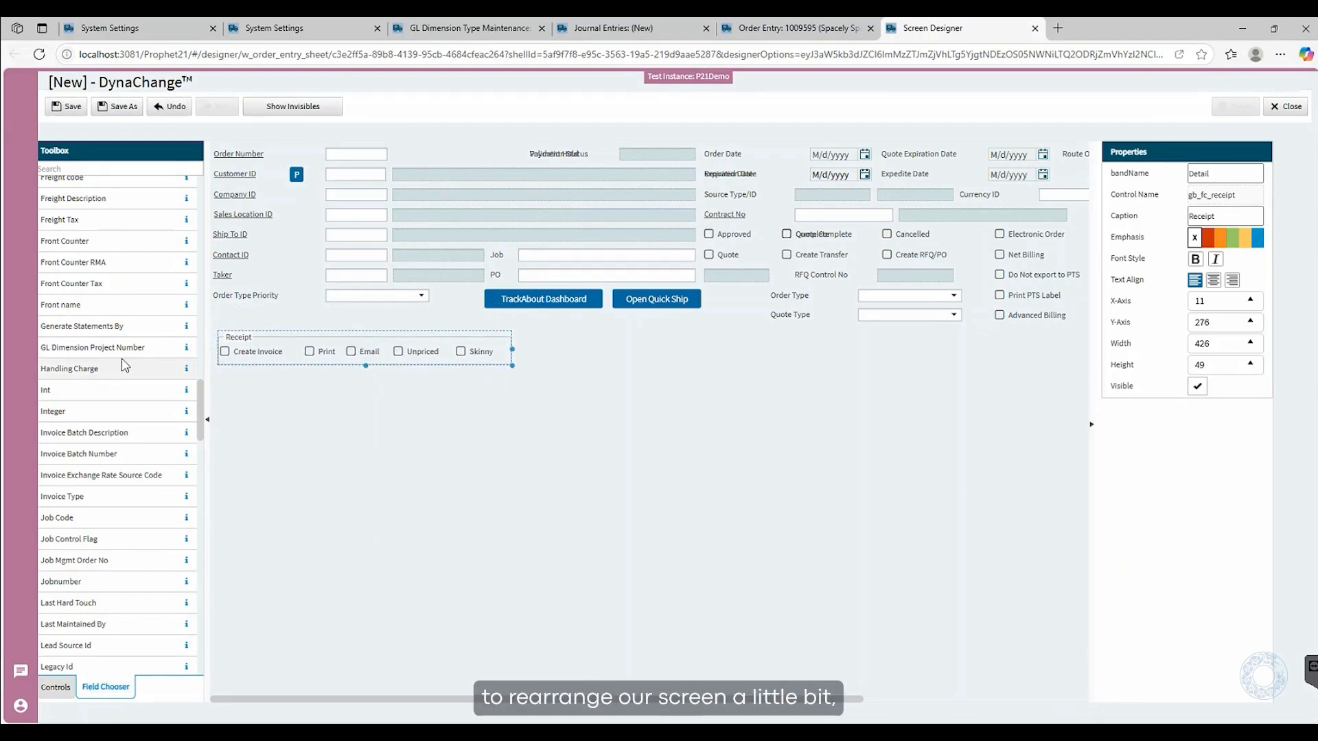
{"action": "left_click_drag", "start_coordinate": [121, 348], "coordinate": [288, 327]}
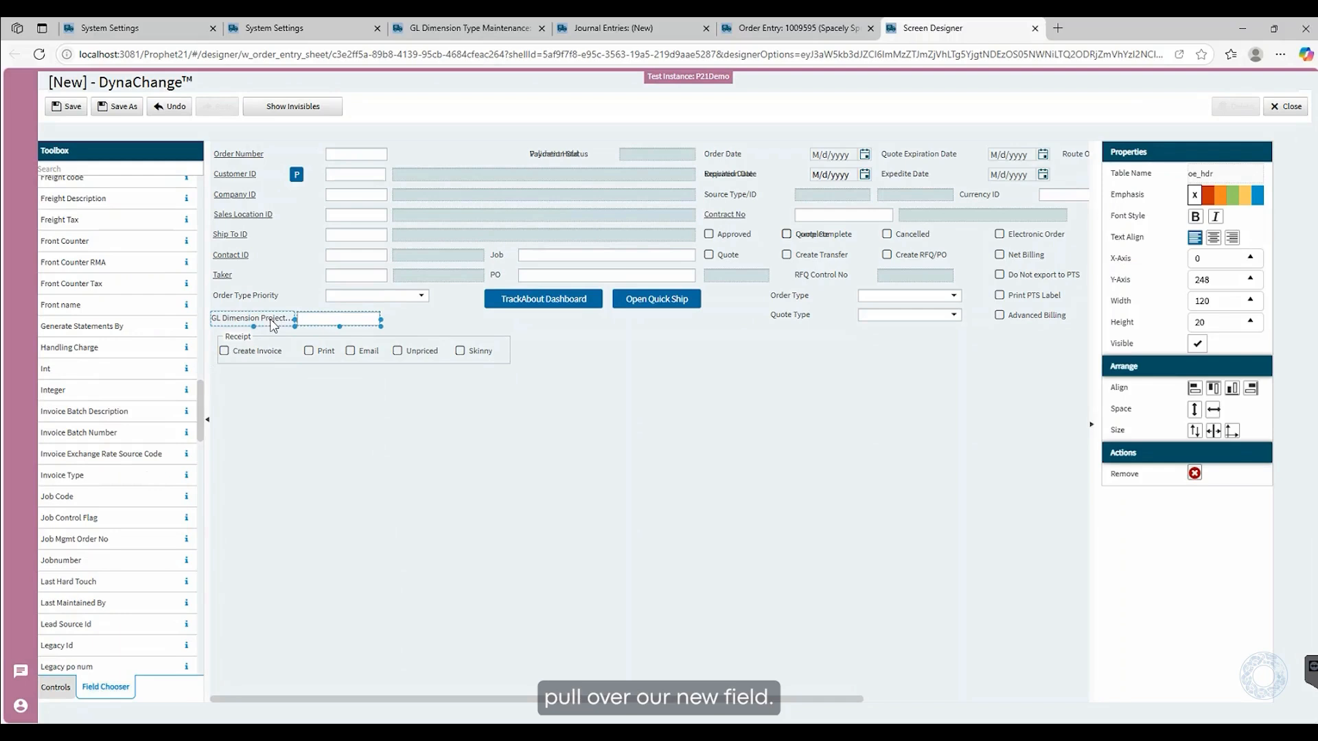
{"action": "left_click_drag", "start_coordinate": [272, 326], "coordinate": [278, 324]}
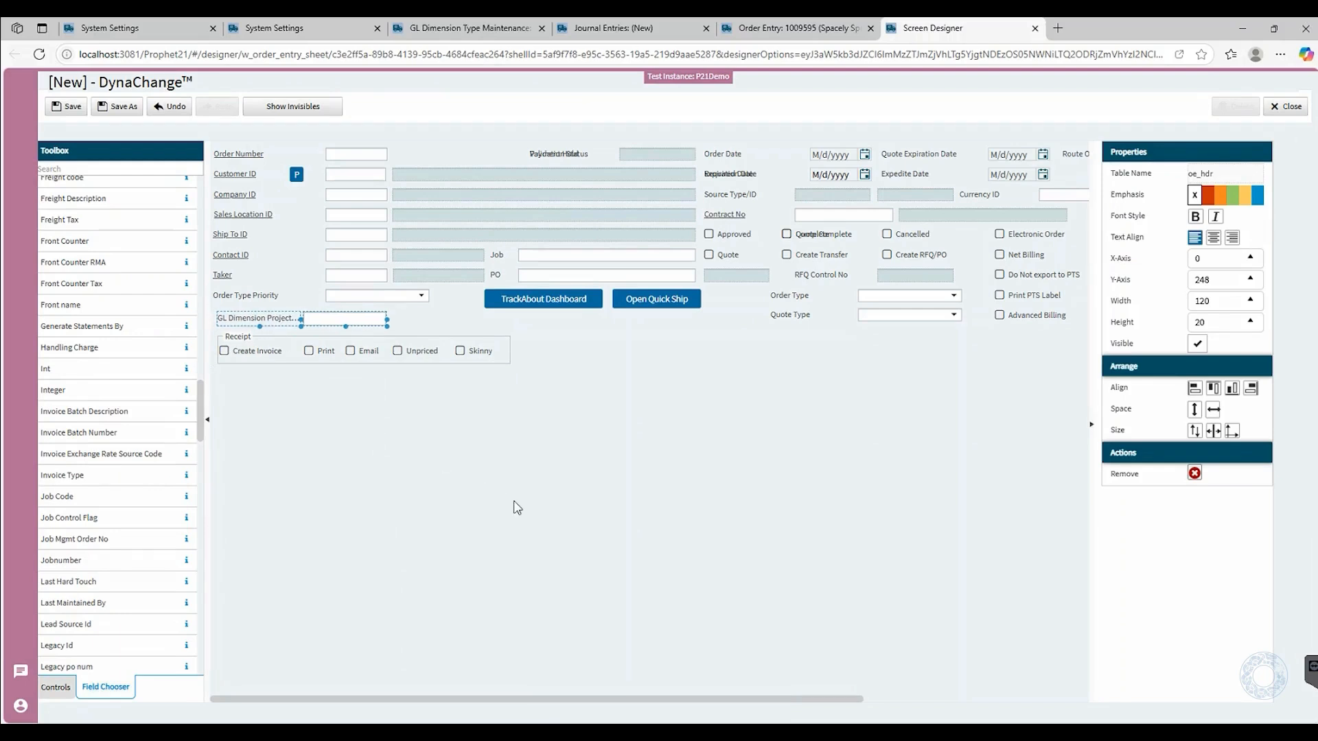
Step: Save the customized order form as version 2 with the description GLDM, assigned to all roles and users
{"action": "left_click", "coordinate": [67, 106]}
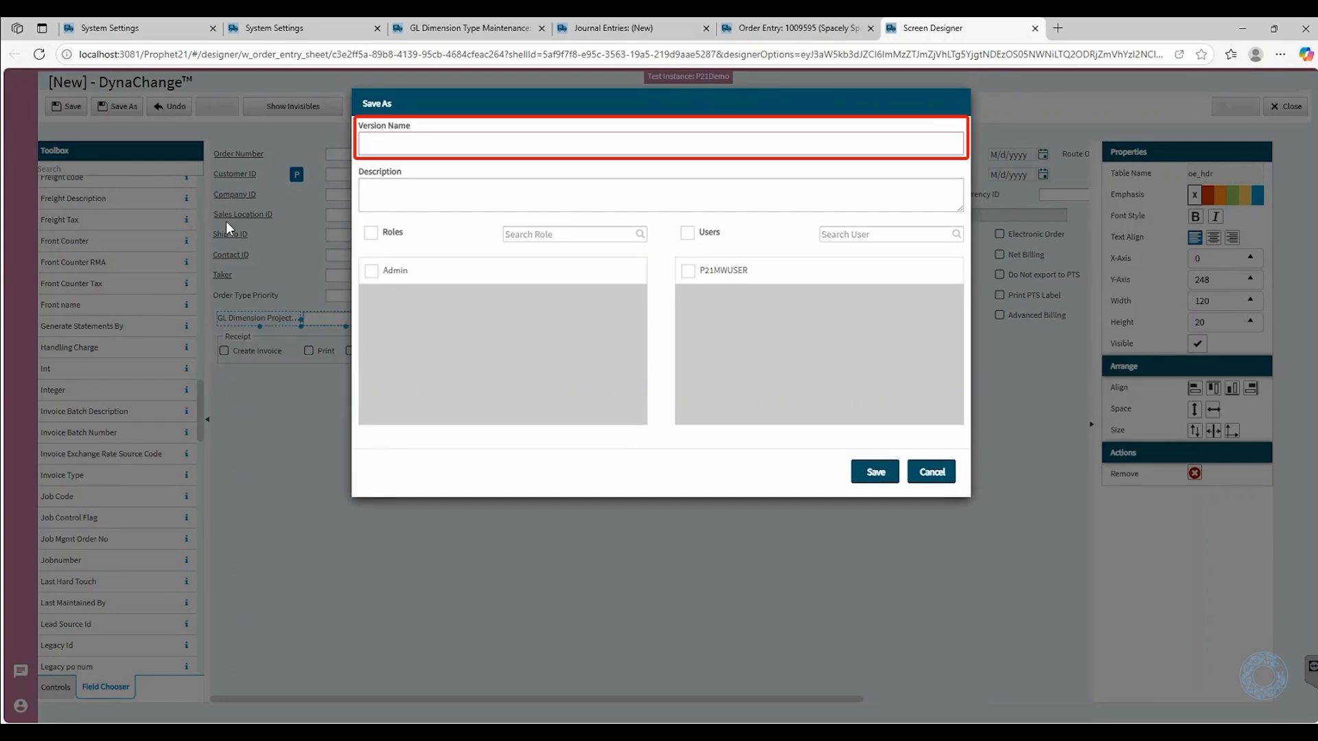
{"action": "type", "text": "2"}
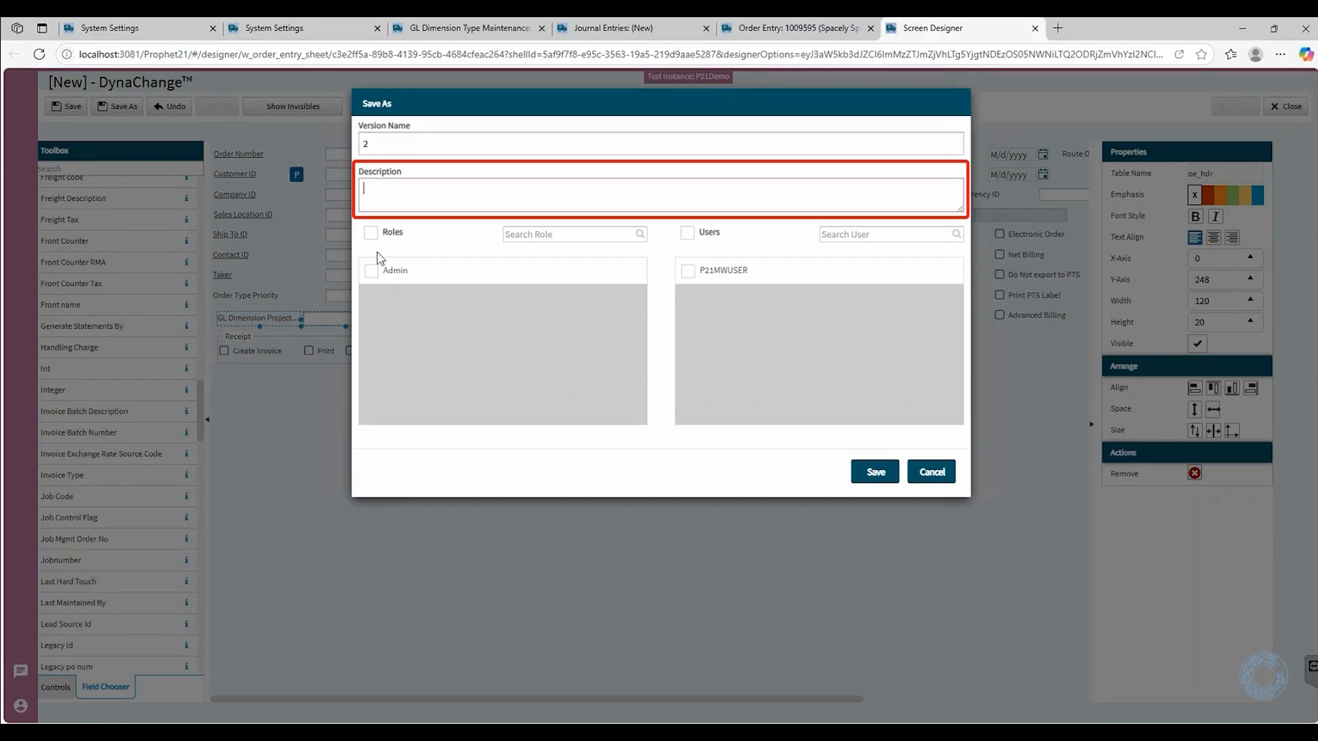
{"action": "type", "text": "GLDM"}
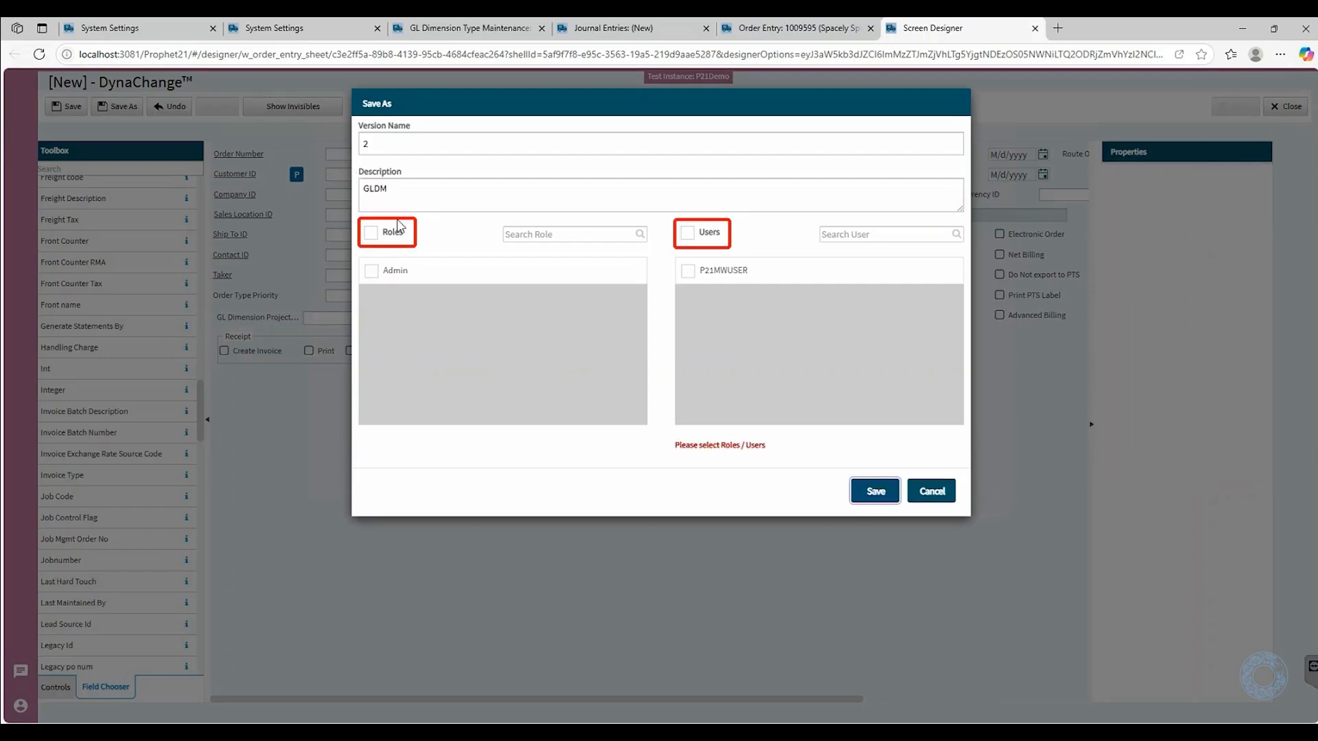
{"action": "left_click", "coordinate": [371, 232]}
{"action": "left_click", "coordinate": [687, 234]}
{"action": "left_click", "coordinate": [869, 489]}
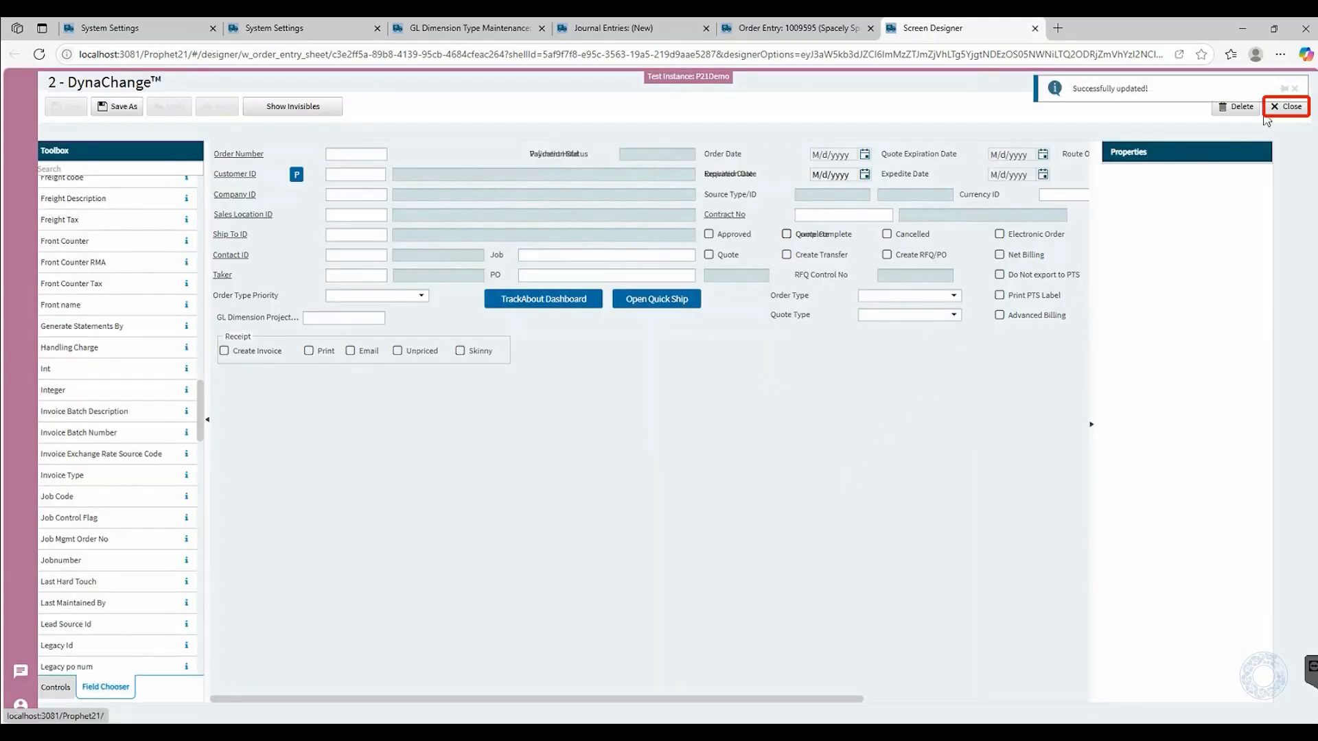
Step: Close the screen designer and review the project numbers offered for the GL Dimension Project Number field on a new order
{"action": "left_click", "coordinate": [1286, 106]}
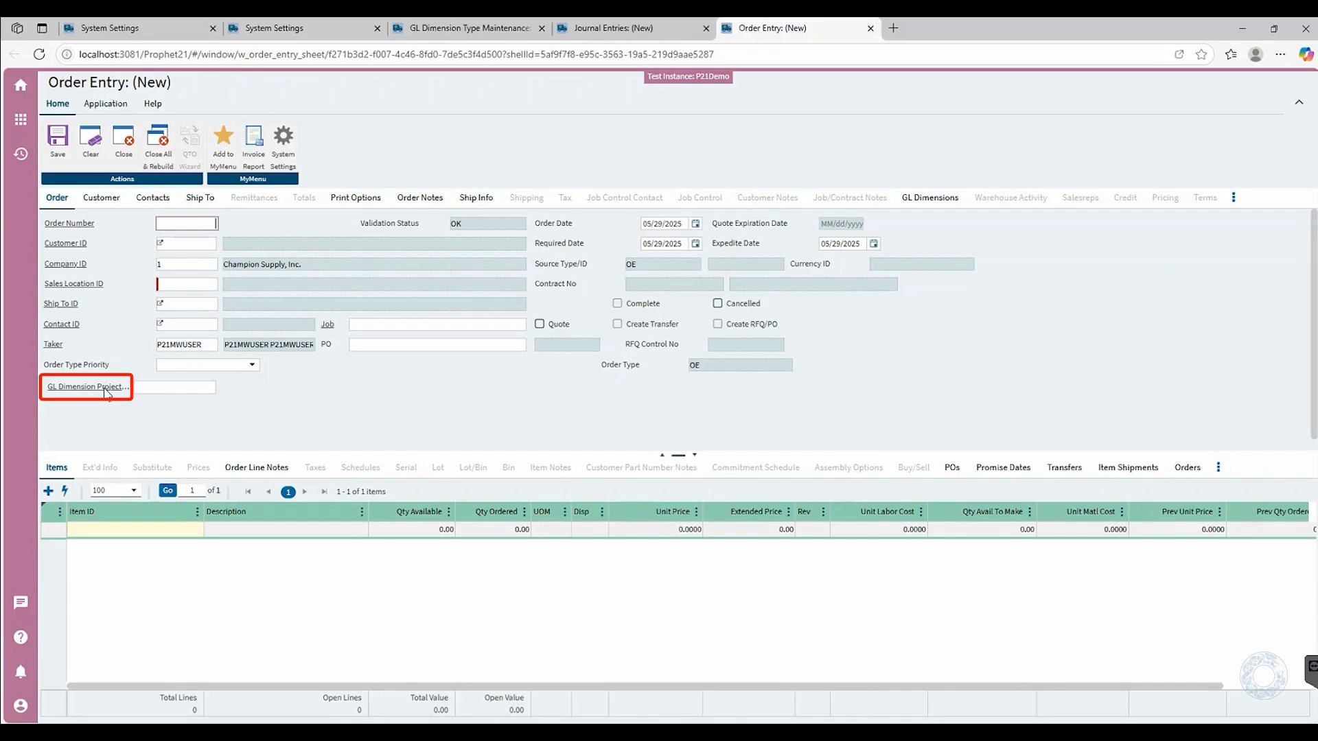
{"action": "left_click", "coordinate": [105, 389]}
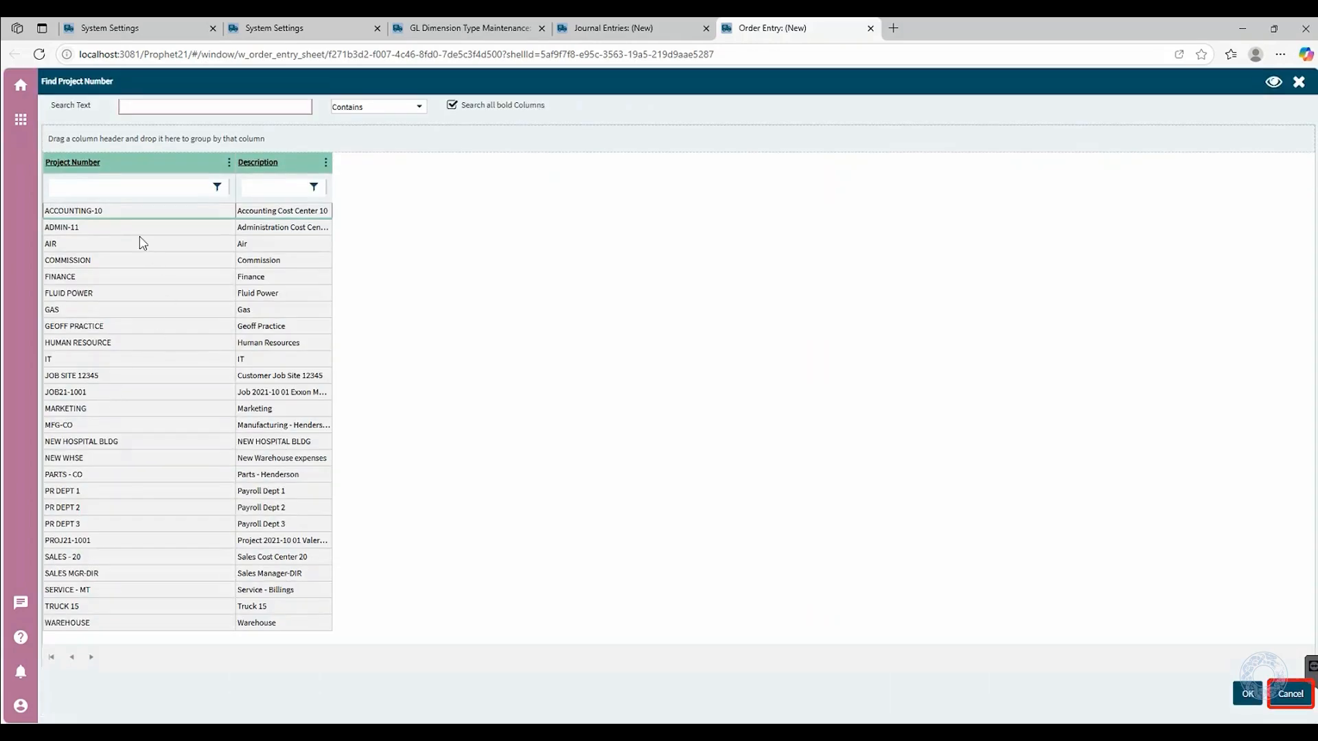
{"action": "left_click", "coordinate": [1290, 694]}
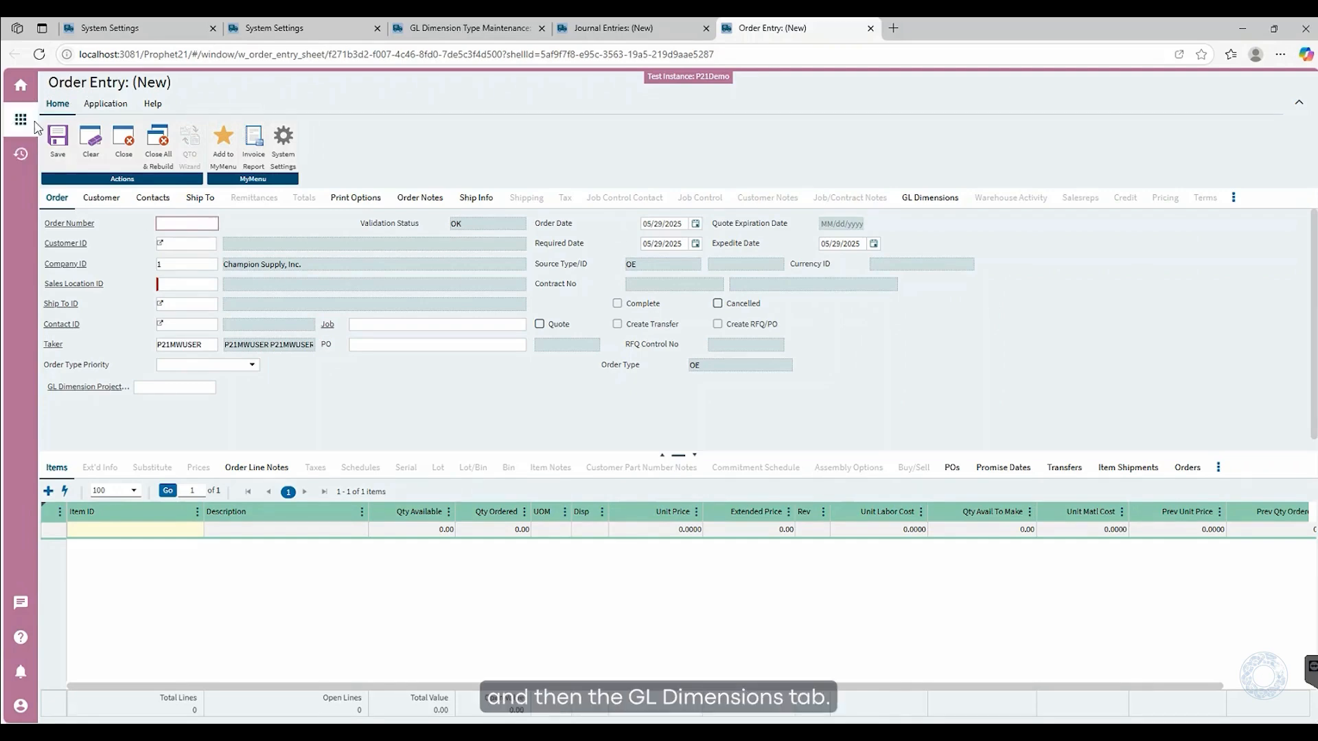
Step: Try to save the new journal entry, and load the existing FACTORY 1 transaction dated 05/29/2024 in its place
{"action": "left_click", "coordinate": [613, 28]}
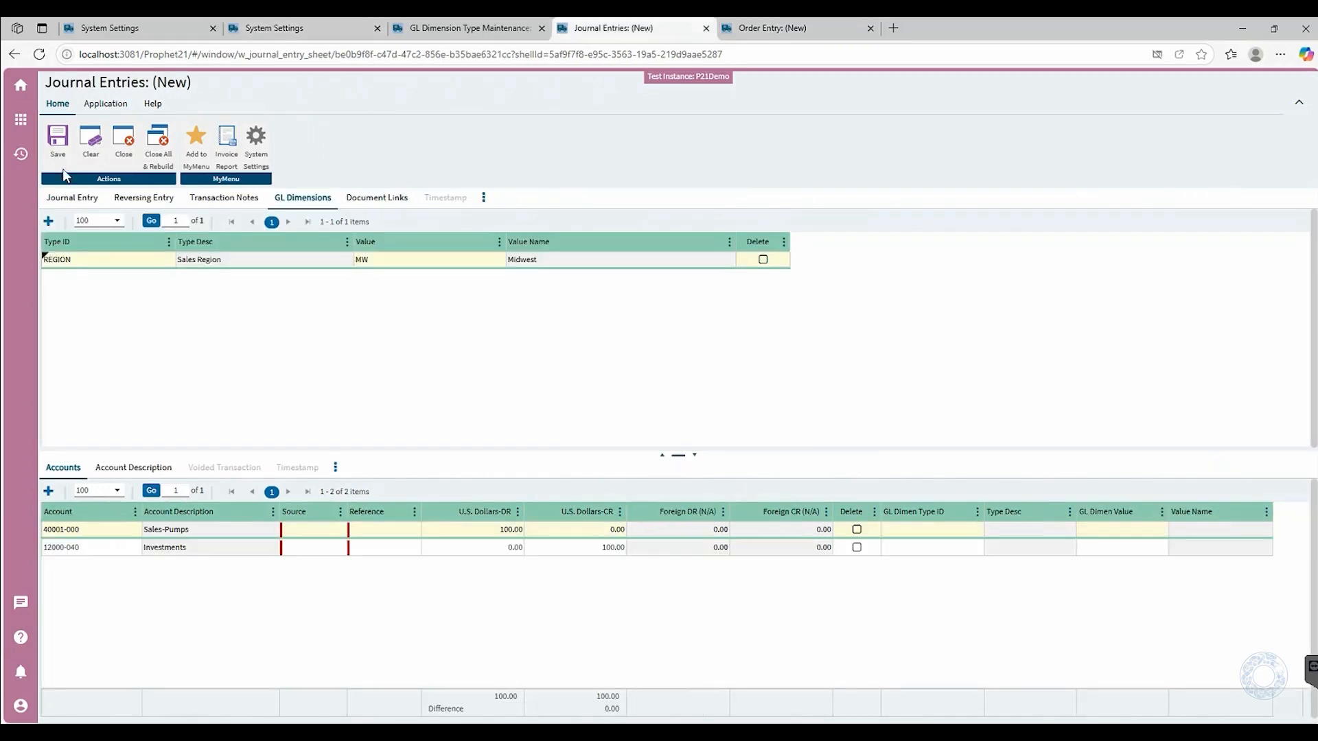
{"action": "left_click", "coordinate": [57, 140]}
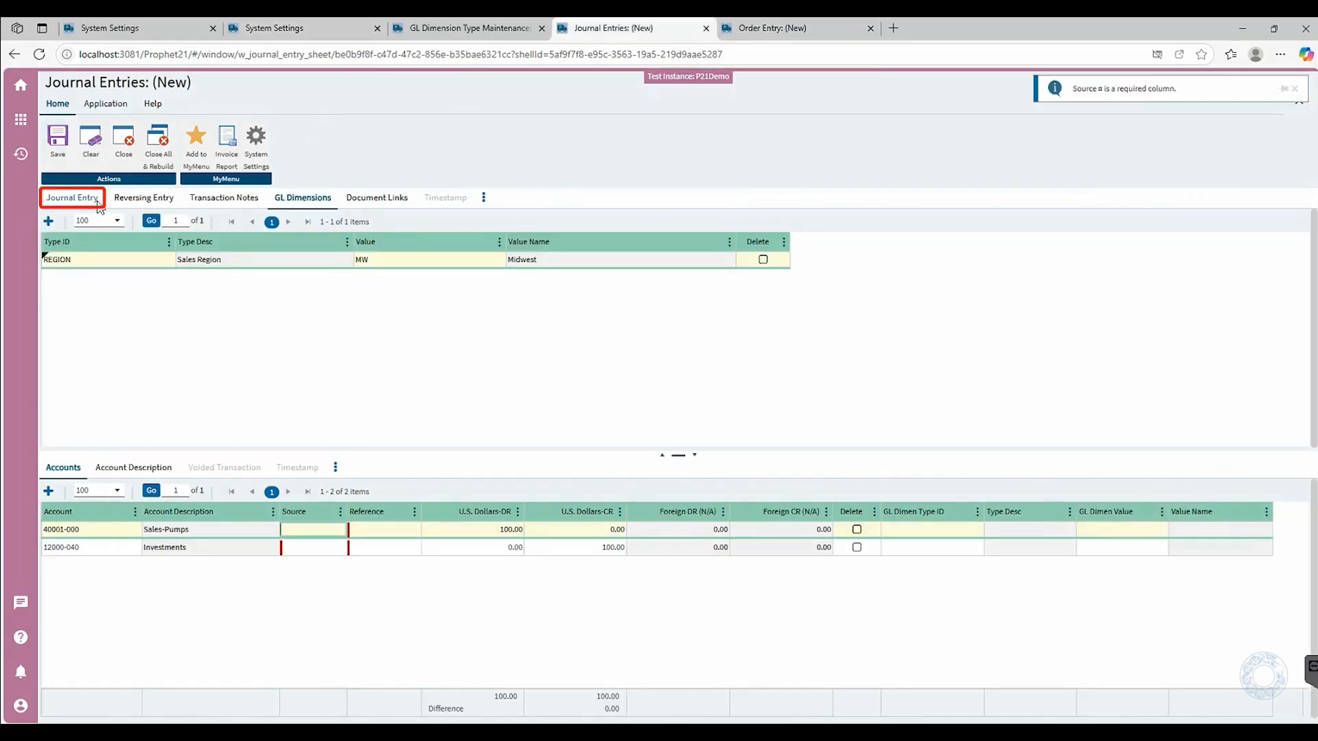
{"action": "left_click", "coordinate": [96, 199]}
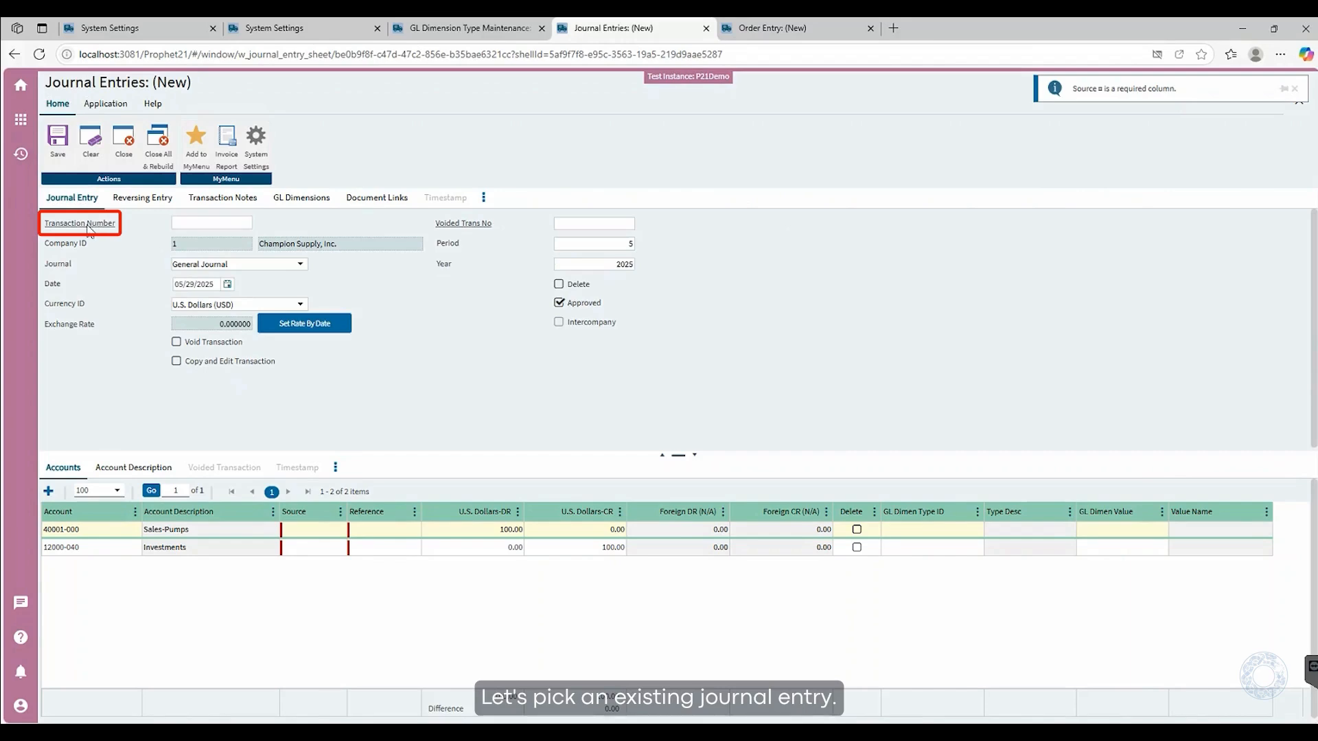
{"action": "left_click", "coordinate": [87, 224]}
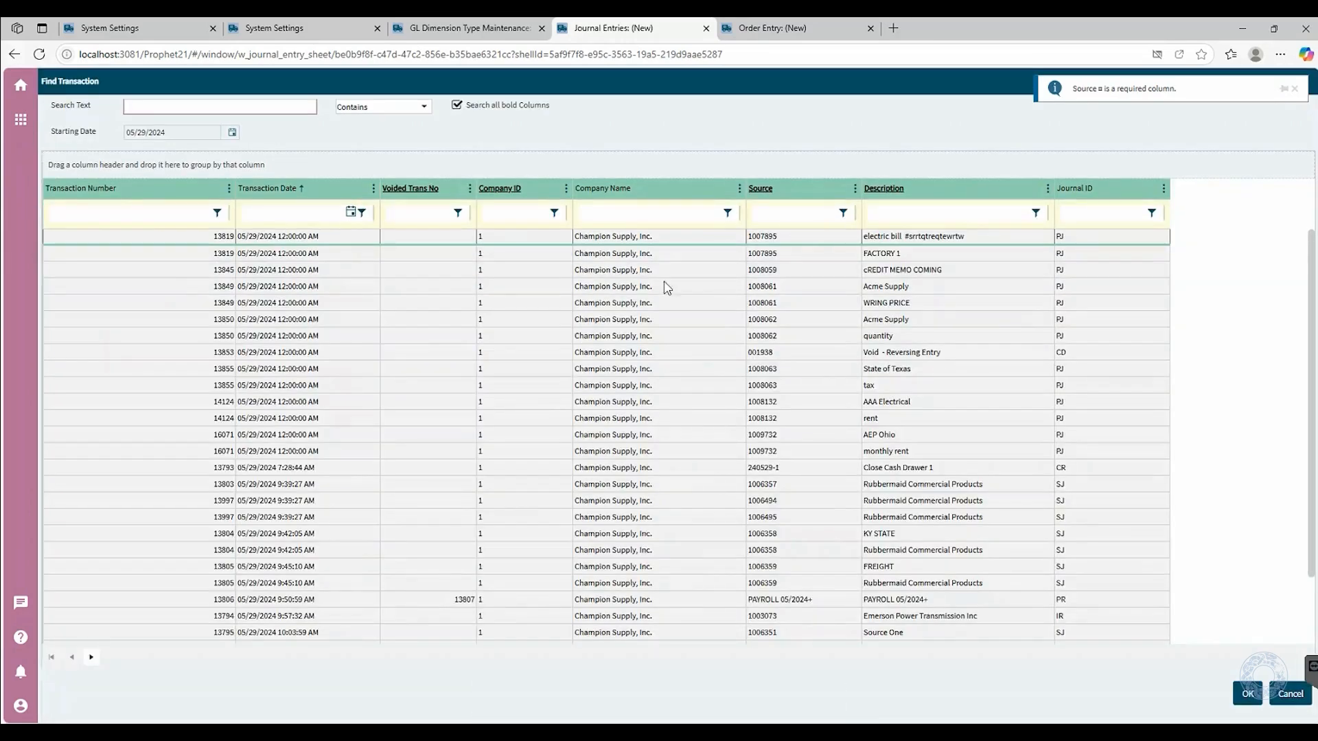
{"action": "double_click", "coordinate": [221, 259]}
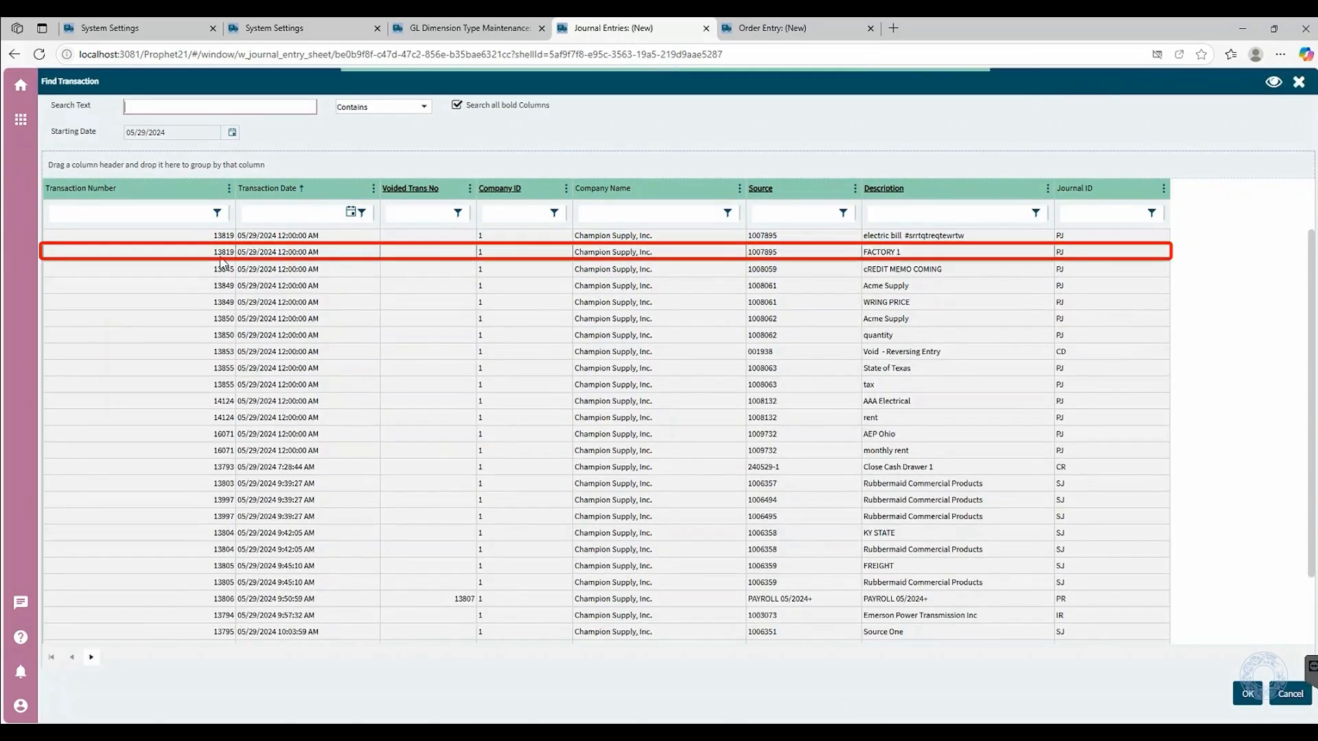
Step: Edit the GL dimensions of the existing journal transaction, assigning type REGION with value NE
{"action": "left_click", "coordinate": [321, 200]}
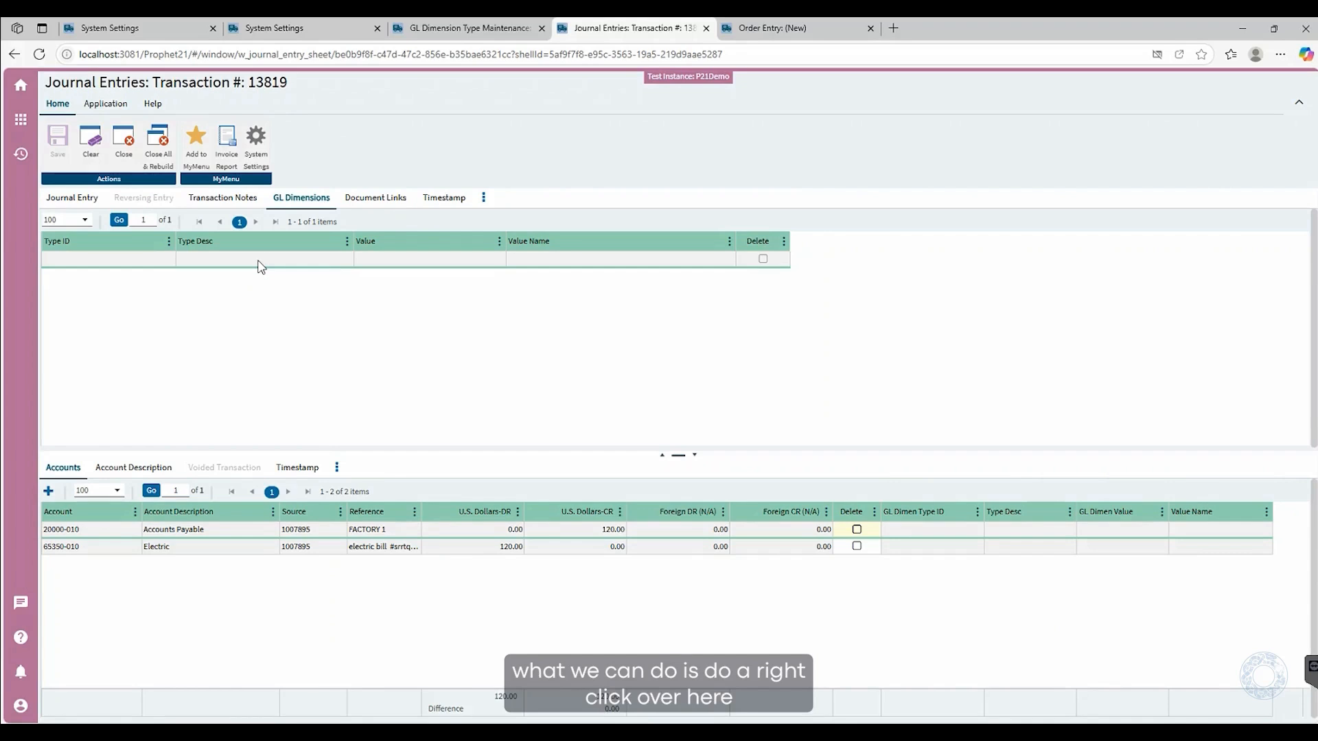
{"action": "right_click", "coordinate": [259, 266]}
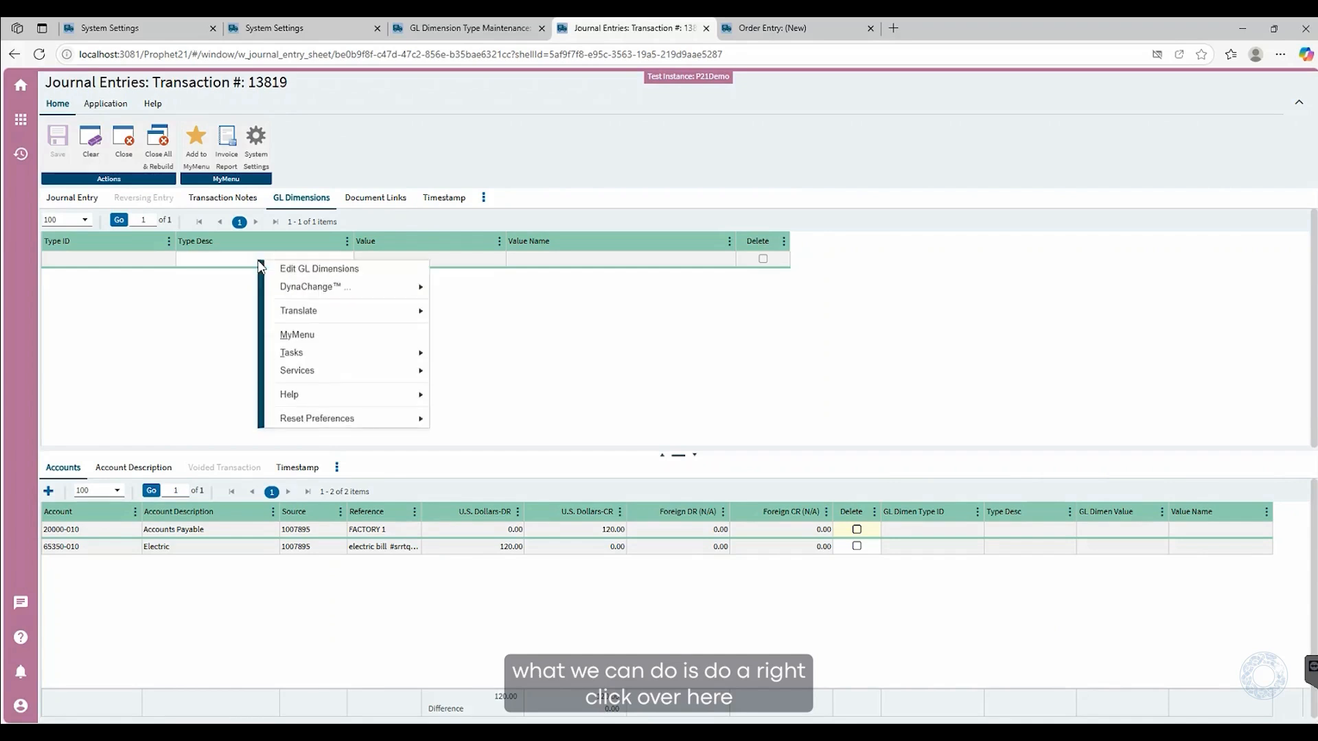
{"action": "left_click", "coordinate": [385, 272]}
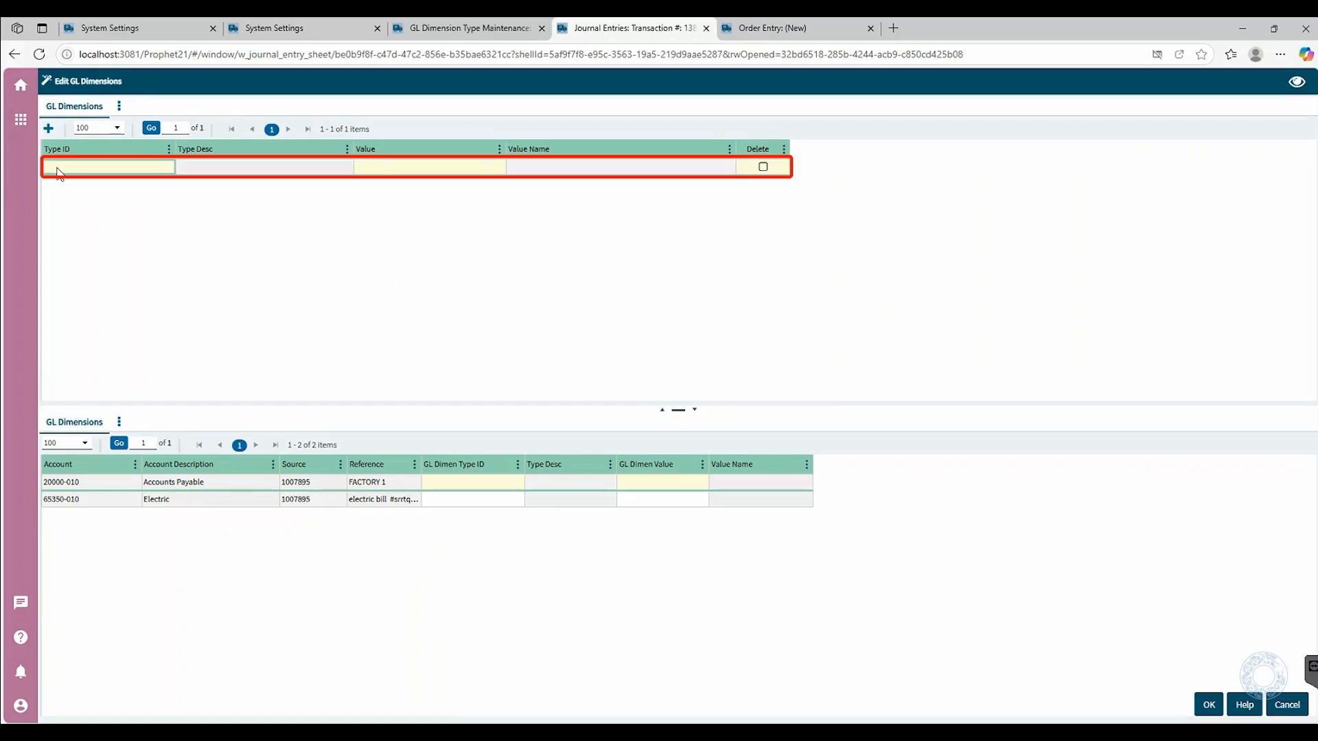
{"action": "type", "text": "REGIO"}
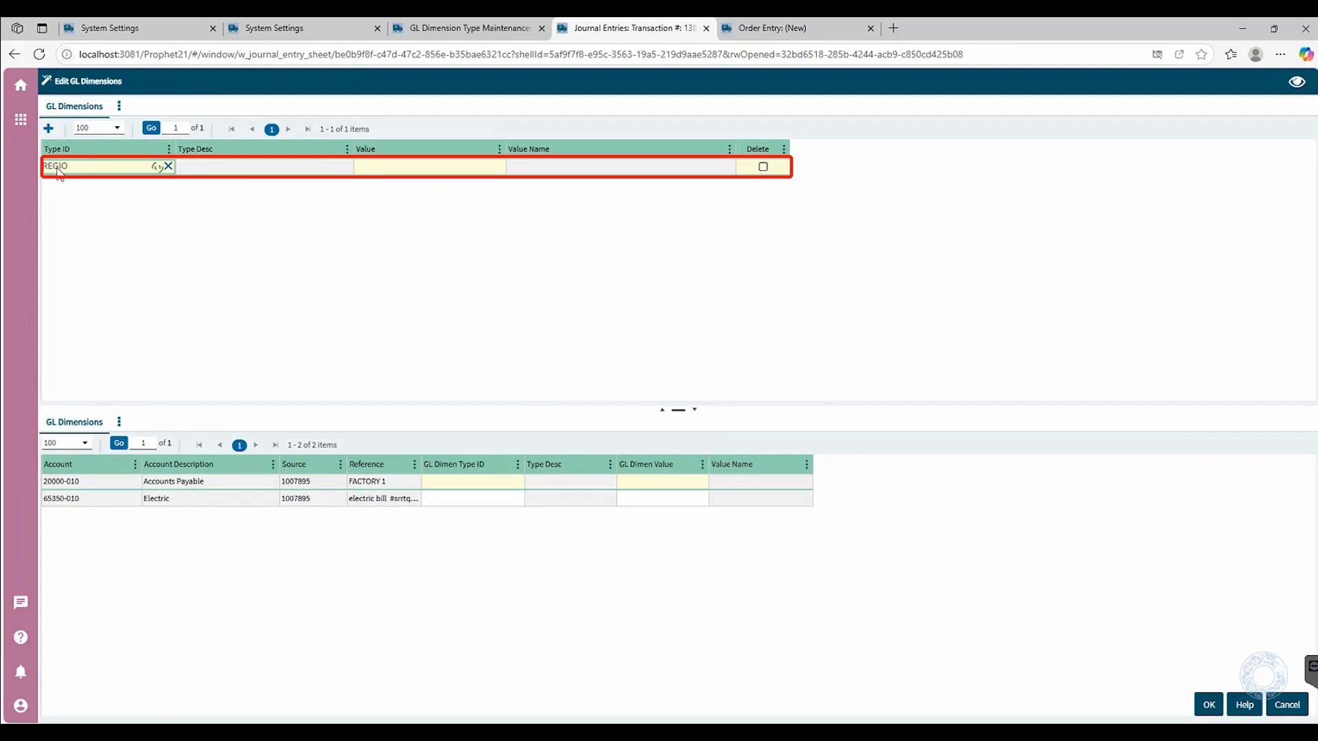
{"action": "type", "text": "N"}
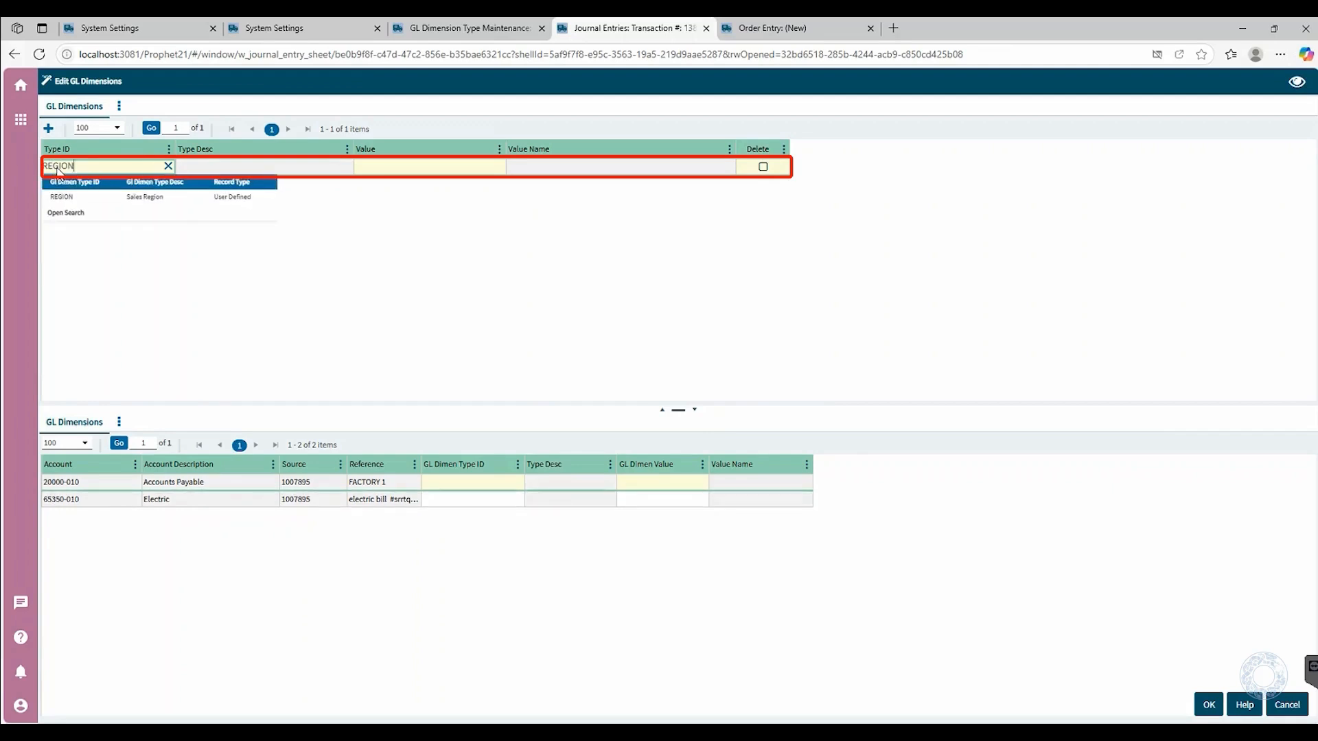
{"action": "left_click", "coordinate": [370, 169]}
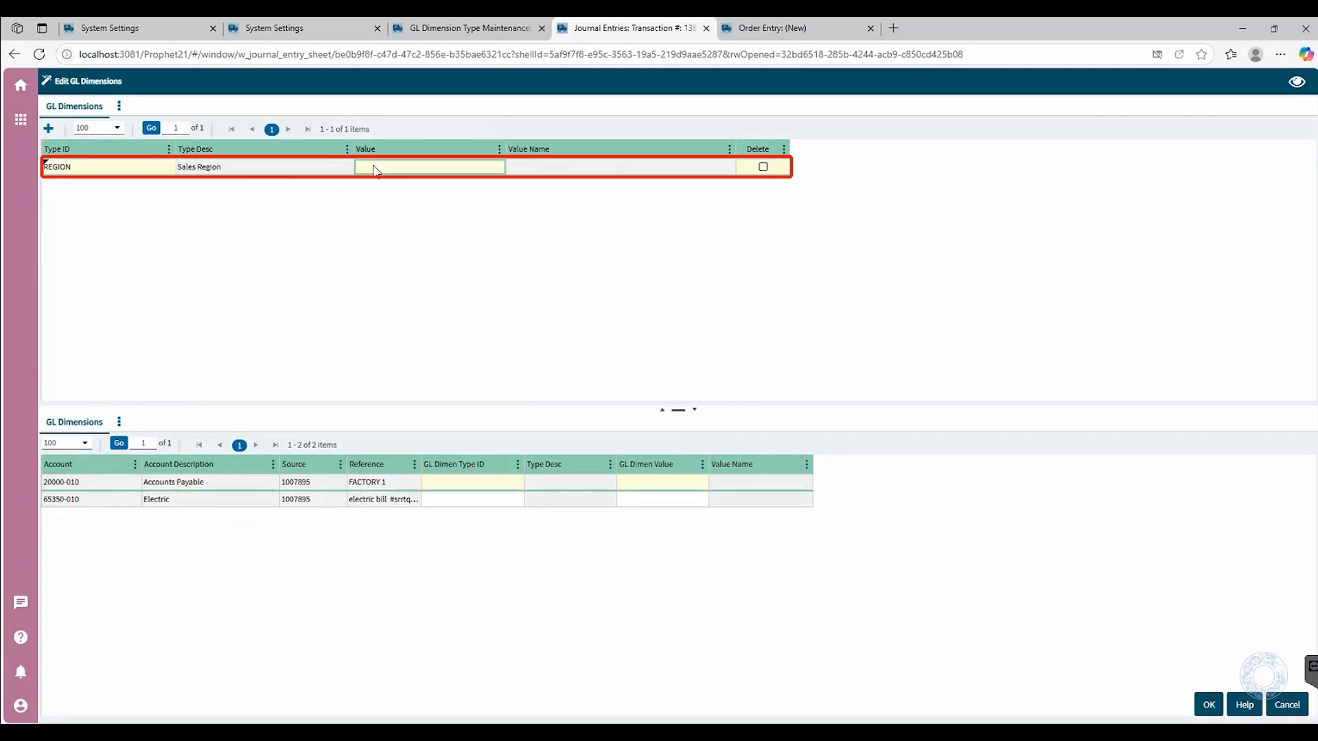
{"action": "type", "text": "NE"}
{"action": "key", "text": "Tab"}
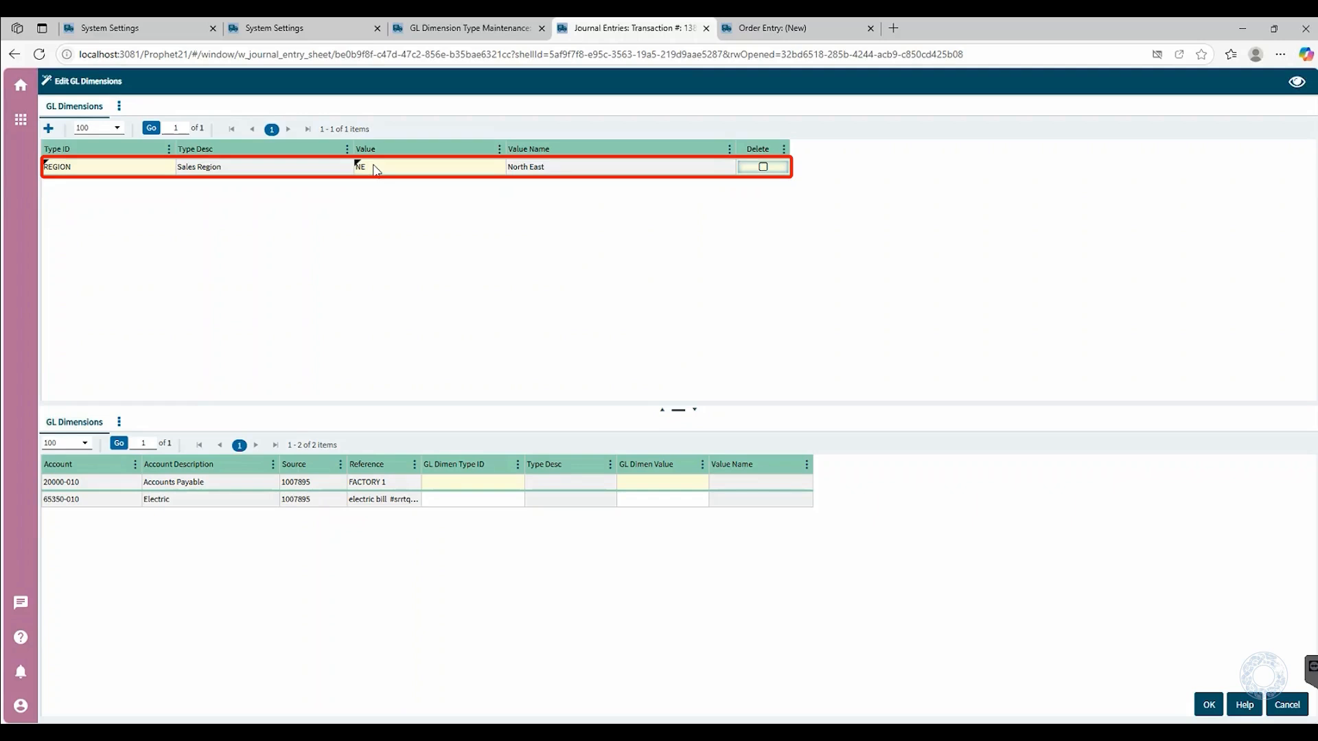
{"action": "left_click", "coordinate": [1206, 705]}
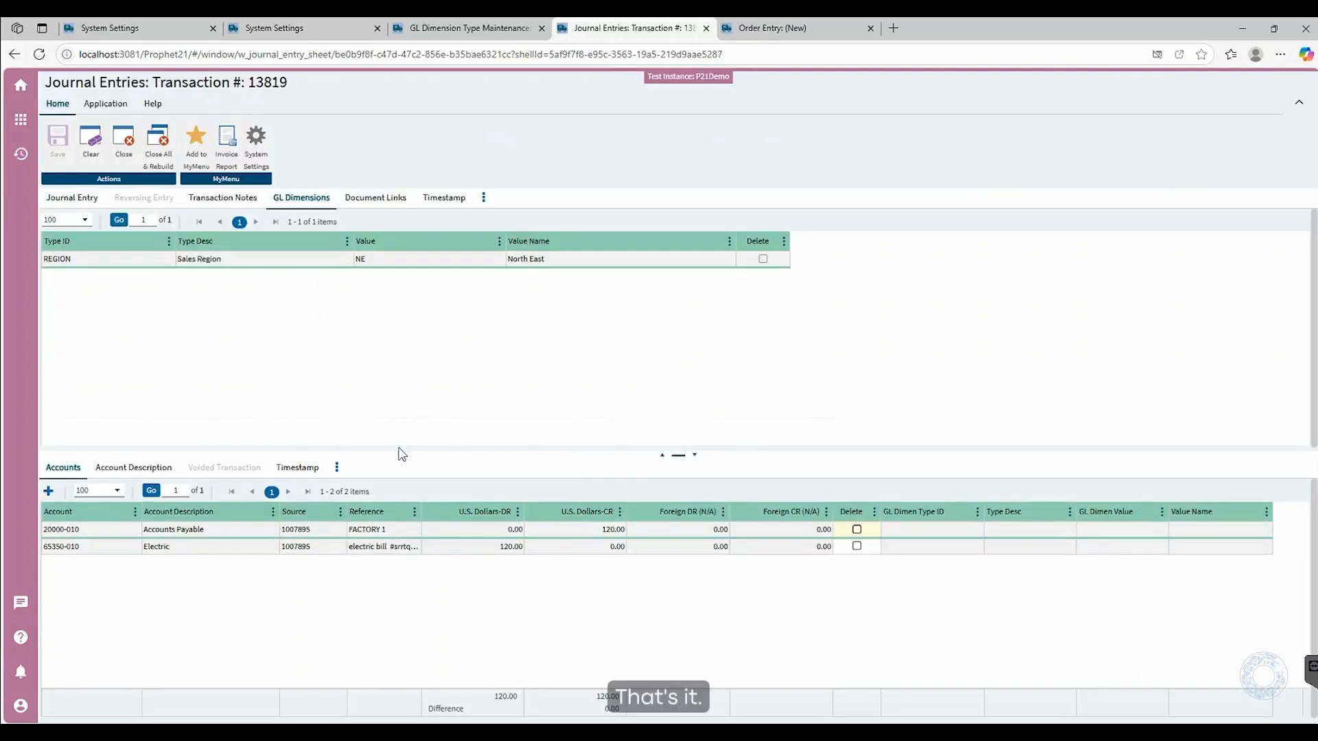